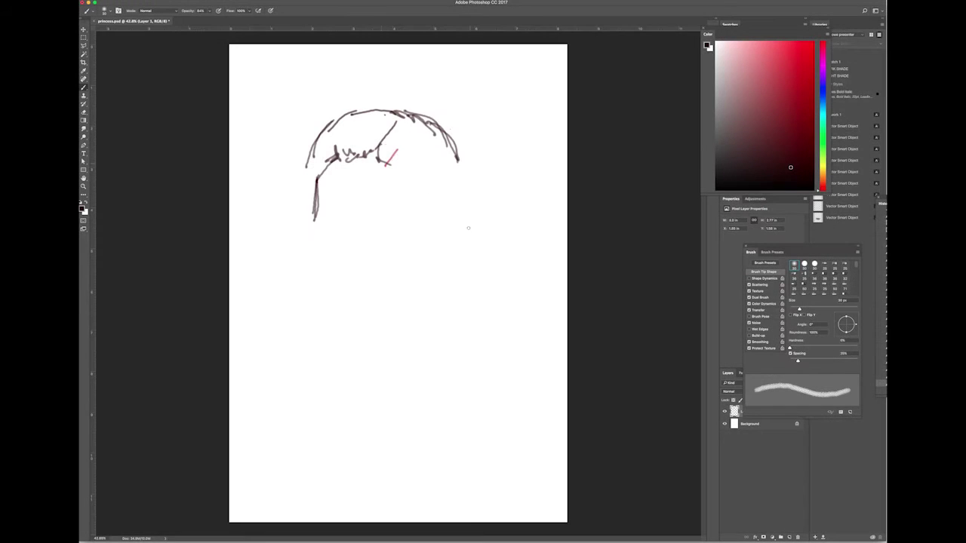
- Sketch the hair outline, face, jaw, eyebrows, nose, neck and shoulders in dark lines
left_click_drag(456, 207, 442, 297)
mouse_move(325, 168)
left_mouse_down()
mouse_move(307, 236)
mouse_move(351, 332)
mouse_move(441, 268)
left_mouse_up()
mouse_move(310, 147)
left_mouse_down()
mouse_move(291, 241)
mouse_move(332, 353)
left_mouse_up()
mouse_move(323, 212)
left_mouse_down()
mouse_move(419, 230)
mouse_move(348, 230)
left_mouse_up()
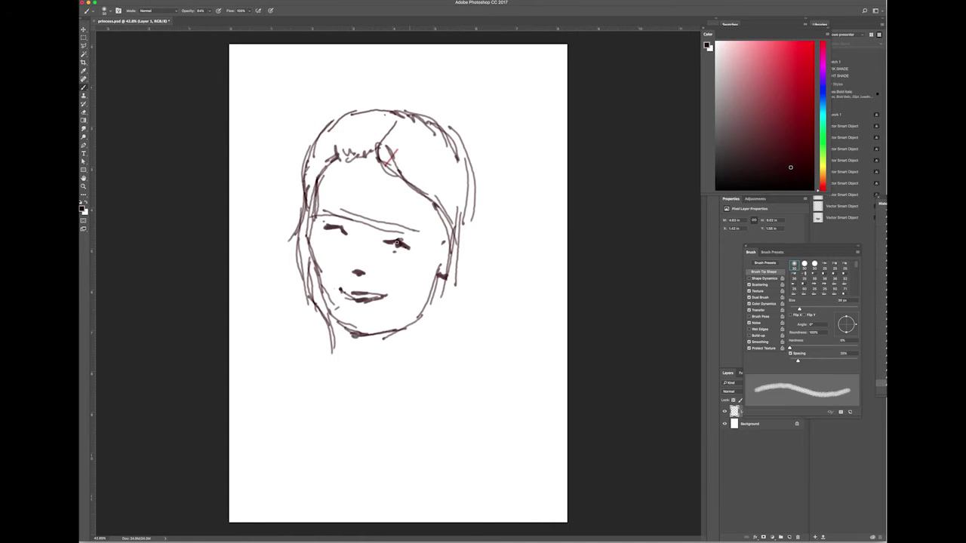
left_click_drag(412, 162, 442, 230)
left_click_drag(310, 261, 276, 450)
left_click_drag(332, 321, 325, 438)
left_click_drag(453, 275, 430, 344)
left_click_drag(472, 162, 480, 323)
left_click_drag(374, 227, 423, 238)
- Block dark grey-brown shadows over the top of the head and through the hair
left_click(758, 160)
left_click_drag(799, 310, 832, 310)
mouse_move(381, 151)
left_mouse_down()
mouse_move(453, 200)
mouse_move(441, 339)
left_mouse_up()
left_click_drag(336, 151, 370, 147)
left_click_drag(794, 246, 804, 250)
mouse_move(373, 130)
left_mouse_down()
mouse_move(310, 177)
mouse_move(305, 373)
left_mouse_up()
left_click_drag(434, 291, 434, 434)
left_click_drag(344, 392, 302, 457)
mouse_move(317, 166)
left_mouse_down()
mouse_move(310, 264)
mouse_move(400, 110)
left_mouse_up()
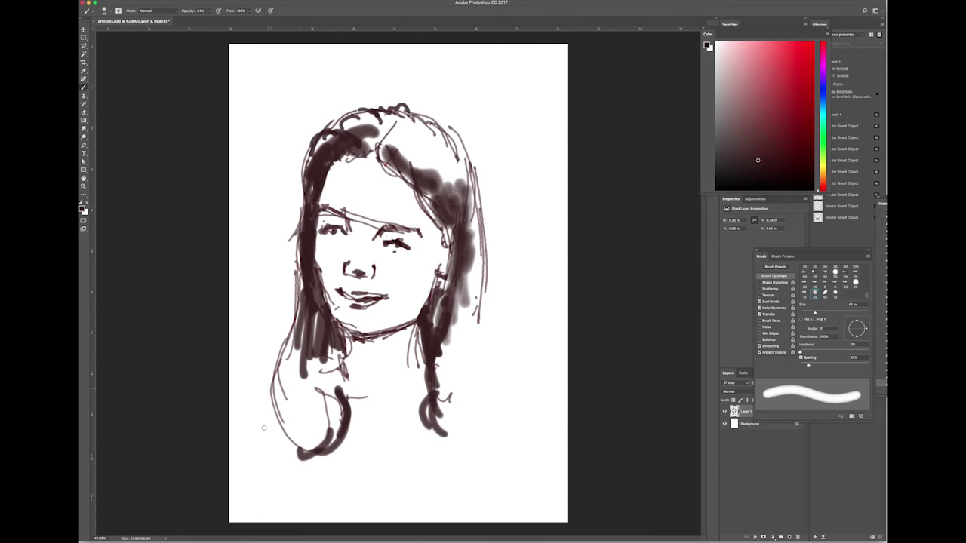
- Add thin dark strands over the head top and the lower left and right curls
left_click_drag(309, 317, 279, 430)
left_click_drag(279, 377, 333, 445)
left_click_drag(445, 359, 438, 404)
left_click_drag(445, 321, 442, 392)
left_click(821, 179)
left_click(787, 166)
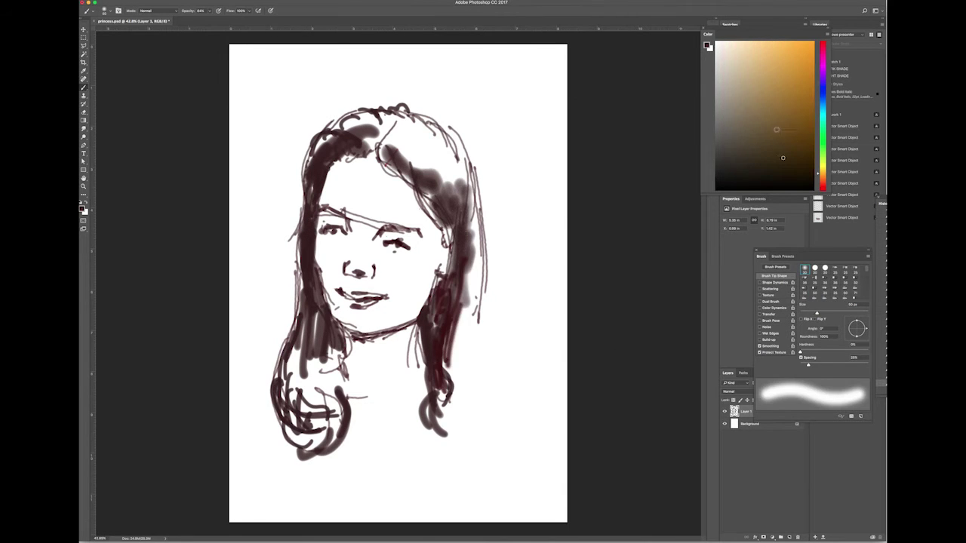
- Paint ochre over the right hair and the top-left of the head
left_click_drag(453, 151, 476, 363)
left_click_drag(472, 272, 464, 393)
left_click_drag(302, 197, 351, 120)
left_click_drag(348, 147, 400, 117)
- Block in pink-red skin over the face and neck with a 200 px brush
left_click(820, 186)
left_click(774, 110)
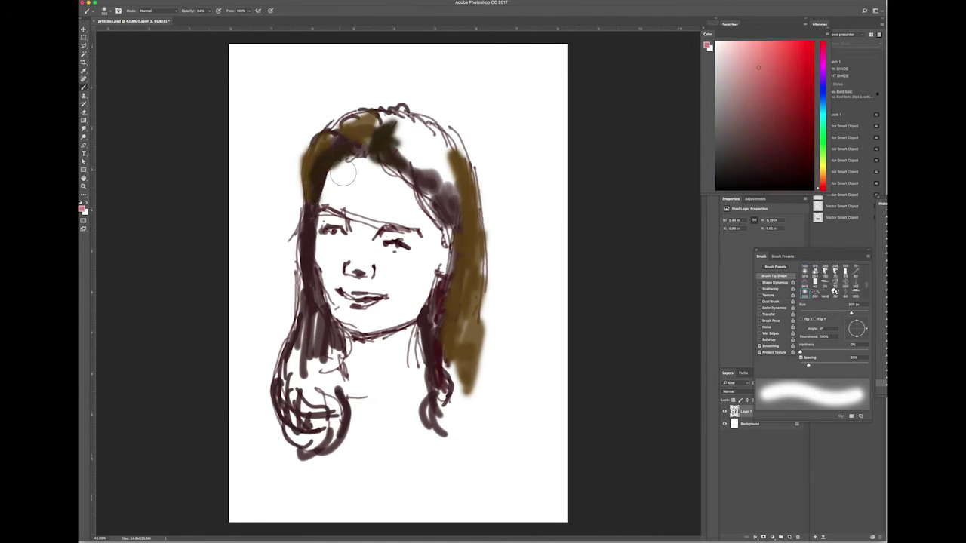
left_click_drag(325, 174, 430, 227)
left_click_drag(332, 197, 362, 377)
left_click_drag(407, 332, 443, 211)
- Darken the eyes, mouth line and chin contour in red-brown with a smaller brush
left_click(385, 230, "alt")
key("bracketleft")
key("bracketleft")
key("bracketleft")
mouse_move(377, 234)
left_mouse_down()
mouse_move(385, 227)
mouse_move(350, 242)
left_mouse_up()
key("bracketleft")
key("bracketleft")
left_click_drag(373, 232, 378, 240)
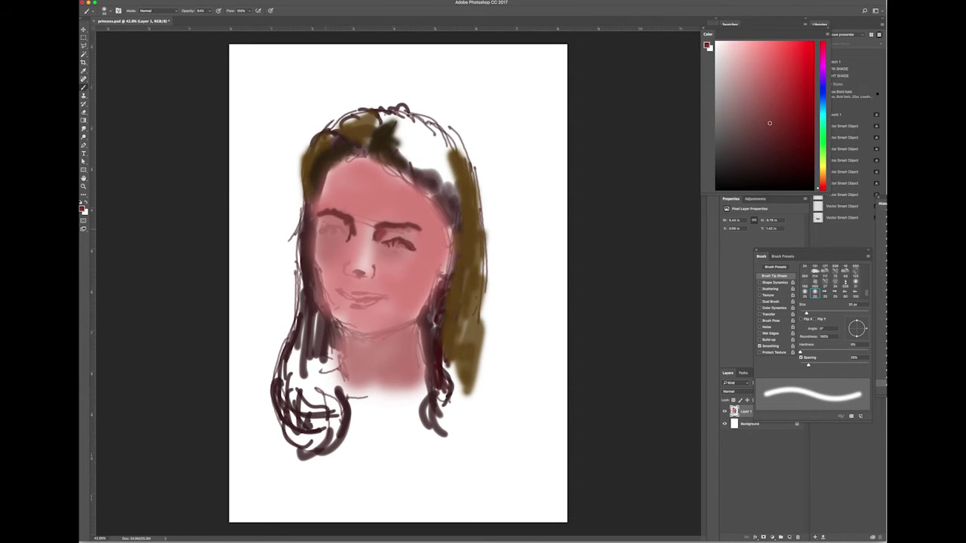
left_click_drag(349, 302, 380, 299)
left_click_drag(371, 335, 420, 318)
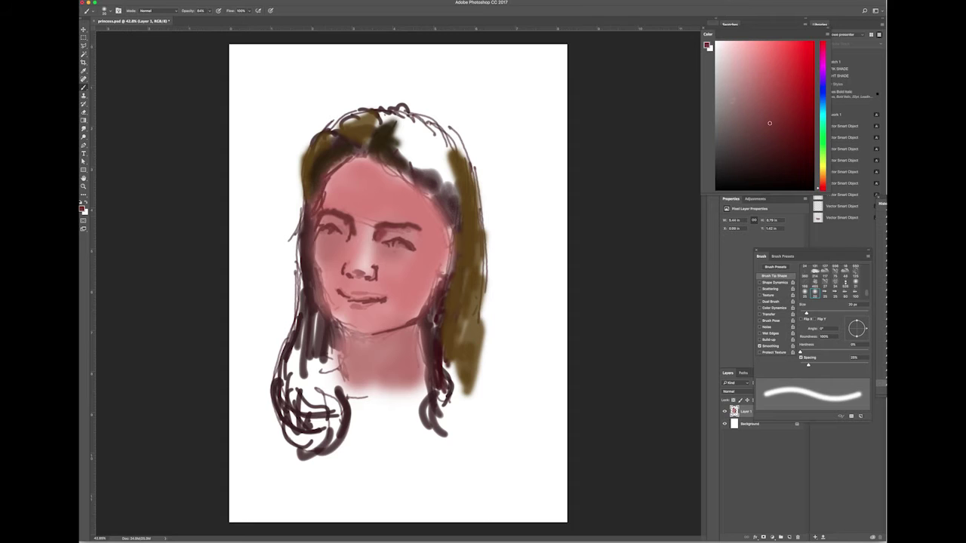
- Lighten the forehead, cheeks, jaw and chin with light pink and peach
left_click(354, 213, "alt")
key("bracketright")
key("bracketright")
key("bracketright")
mouse_move(349, 216)
left_mouse_down()
mouse_move(355, 181)
mouse_move(411, 185)
left_mouse_up()
left_click_drag(366, 234, 323, 249)
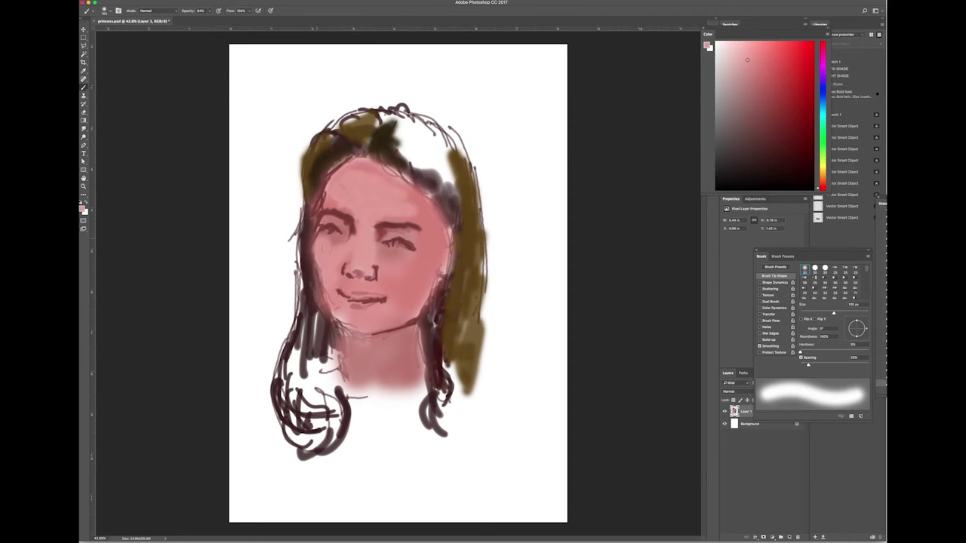
left_click_drag(323, 305, 423, 257)
left_click_drag(430, 249, 411, 197)
left_click_drag(423, 271, 340, 333)
left_click_drag(336, 226, 354, 203)
left_click(375, 172, "alt")
- Repaint the hair golden tan, add orange lower-left and outline edges in dark brown
left_click(363, 129, "alt")
mouse_move(377, 136)
left_mouse_down()
mouse_move(464, 151)
mouse_move(483, 287)
left_mouse_up()
left_click_drag(302, 272, 302, 385)
left_click(799, 104)
left_click_drag(317, 324, 332, 400)
left_click(805, 146)
mouse_move(309, 151)
left_mouse_down()
mouse_move(336, 140)
mouse_move(306, 226)
left_mouse_up()
mouse_move(362, 159)
left_mouse_down()
mouse_move(437, 204)
mouse_move(434, 302)
left_mouse_up()
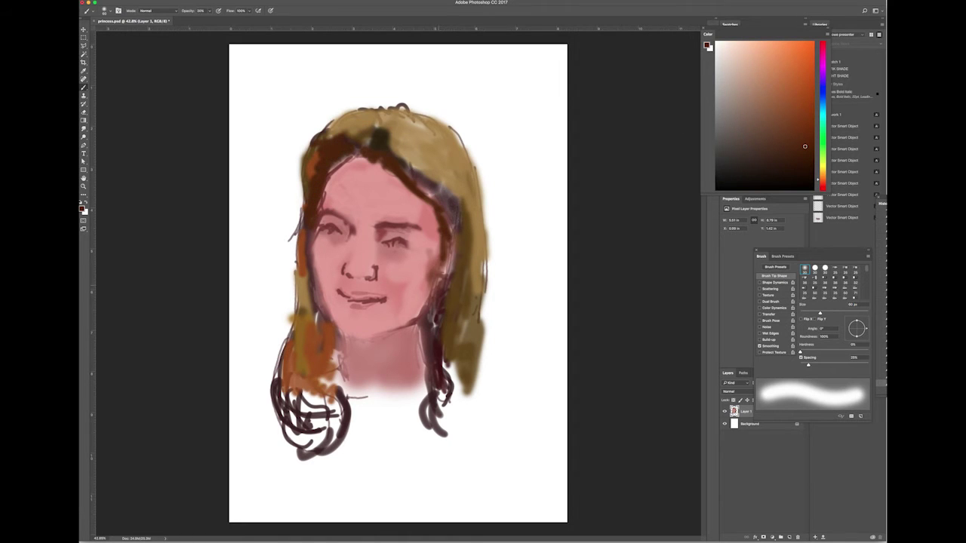
- Paint reddish-brown at 60% opacity onto the neck and lower hair strands and curls
left_click(797, 126)
key("6")
left_click_drag(377, 332, 422, 381)
left_click_drag(340, 389, 302, 438)
left_click_drag(250, 377, 427, 388)
mouse_move(475, 250)
left_mouse_down()
mouse_move(498, 411)
mouse_move(487, 446)
left_mouse_up()
left_click_drag(434, 332, 415, 387)
key("ctrl+plus")
- Darken the right, upper-left and lower hair strands and curls with an 80 px brush
mouse_move(423, 114)
left_mouse_down()
mouse_move(472, 203)
mouse_move(475, 264)
left_mouse_up()
key("bracketright")
left_click_drag(475, 211, 491, 344)
left_click_drag(446, 298, 438, 347)
left_click_drag(309, 124, 298, 185)
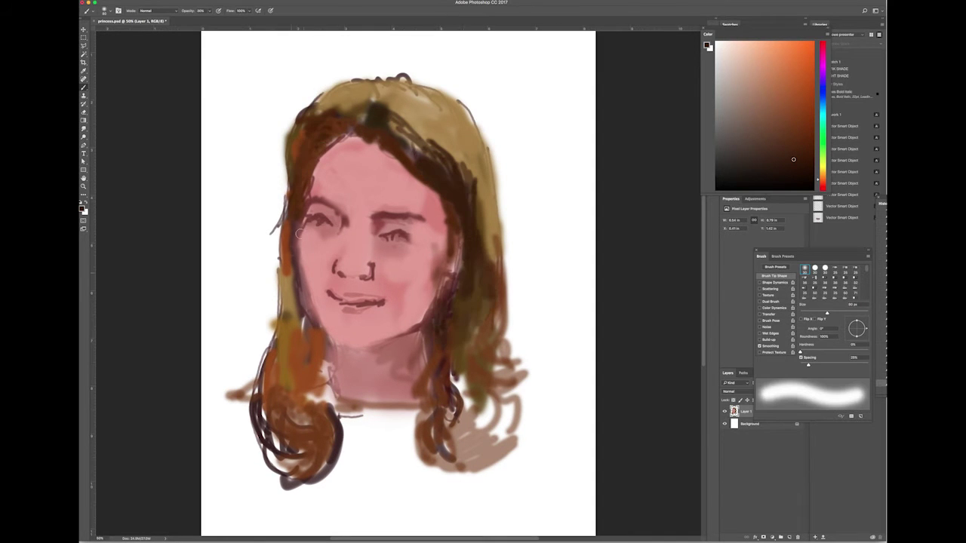
left_click_drag(287, 219, 306, 362)
left_click_drag(317, 290, 321, 412)
mouse_move(298, 321)
left_mouse_down()
mouse_move(309, 404)
mouse_move(264, 445)
mouse_move(332, 475)
left_mouse_up()
left_click_drag(423, 393, 506, 453)
mouse_move(491, 234)
left_mouse_down()
mouse_move(499, 336)
mouse_move(475, 431)
left_mouse_up()
- Add reddish tones near the hairline and eyebrow and shade around the eyes
left_click_drag(317, 144, 385, 140)
mouse_move(423, 177)
left_mouse_down()
mouse_move(438, 249)
mouse_move(415, 325)
left_mouse_up()
mouse_move(325, 207)
left_mouse_down()
mouse_move(343, 238)
mouse_move(420, 240)
left_mouse_up()
left_click_drag(315, 212, 347, 232)
key("bracketleft")
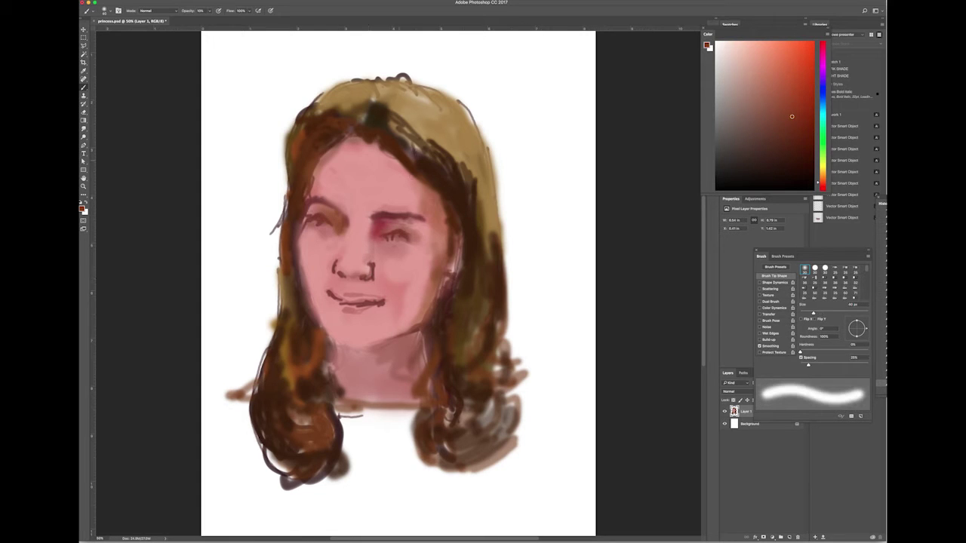
- Lighten the cheeks, forehead and chin with a lighter pink at 60 px
left_click(451, 270, "alt")
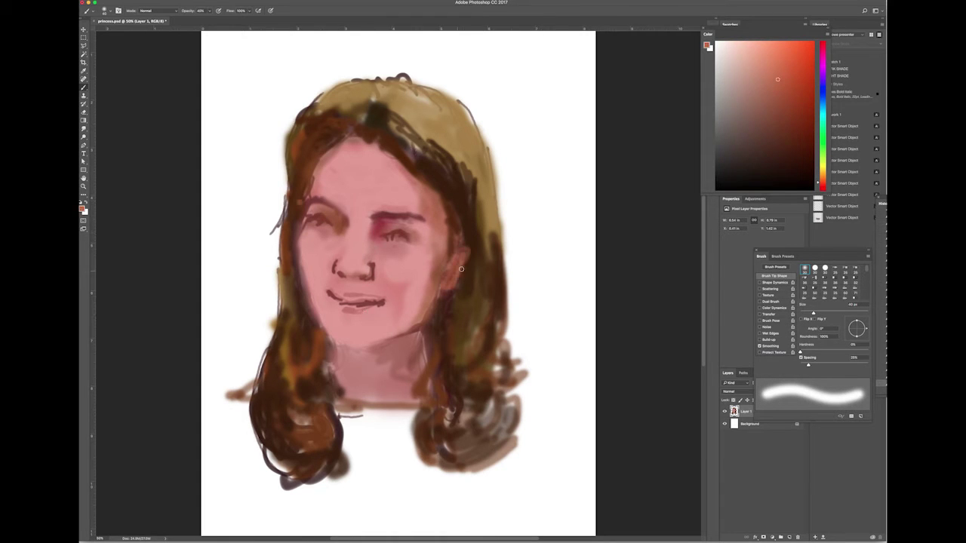
left_click_drag(463, 254, 452, 290)
key("bracketright")
key("bracketright")
left_click_drag(302, 253, 324, 294)
left_click_drag(321, 166, 332, 241)
left_click_drag(392, 298, 321, 309)
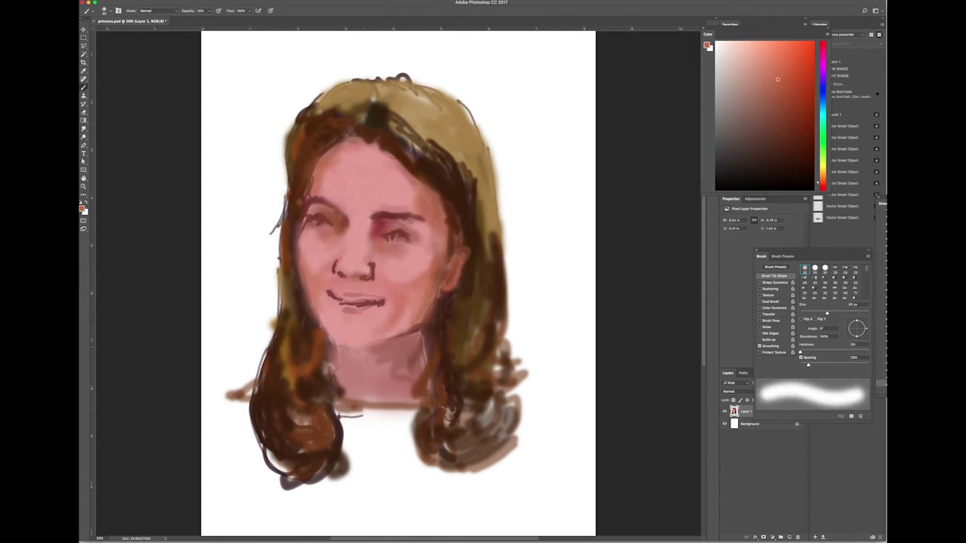
left_click(352, 334, "alt")
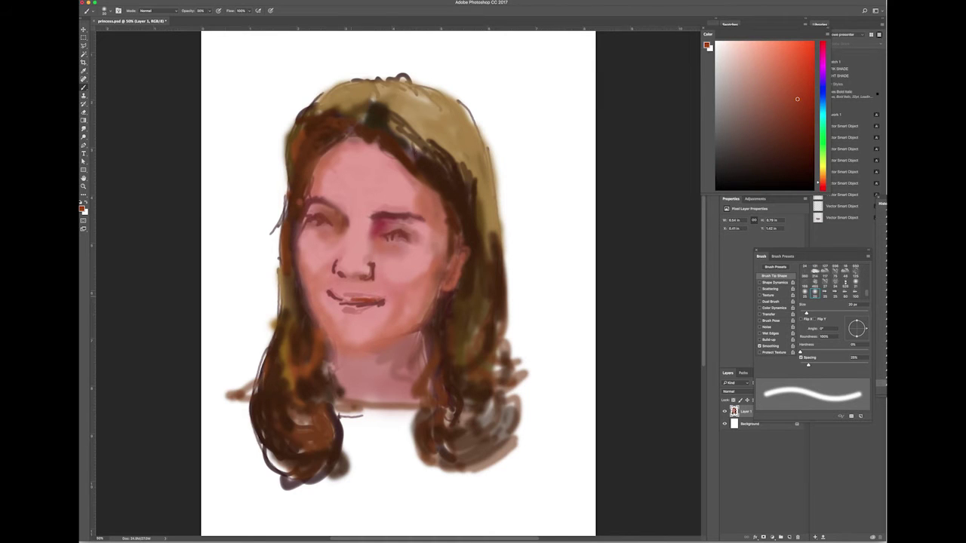
- Blend soft pink over the eyes, forehead and cheeks with a 150 px soft brush and shade under the chin
left_click(804, 268)
left_click_drag(339, 147, 385, 166)
mouse_move(321, 163)
left_mouse_down()
mouse_move(376, 240)
mouse_move(436, 290)
left_mouse_up()
left_click_drag(310, 230, 306, 272)
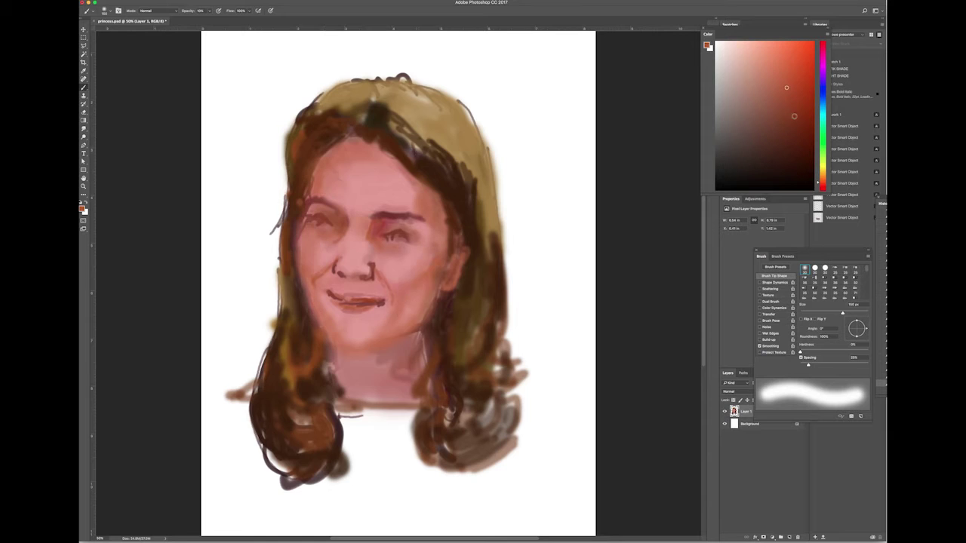
left_click_drag(419, 336, 332, 381)
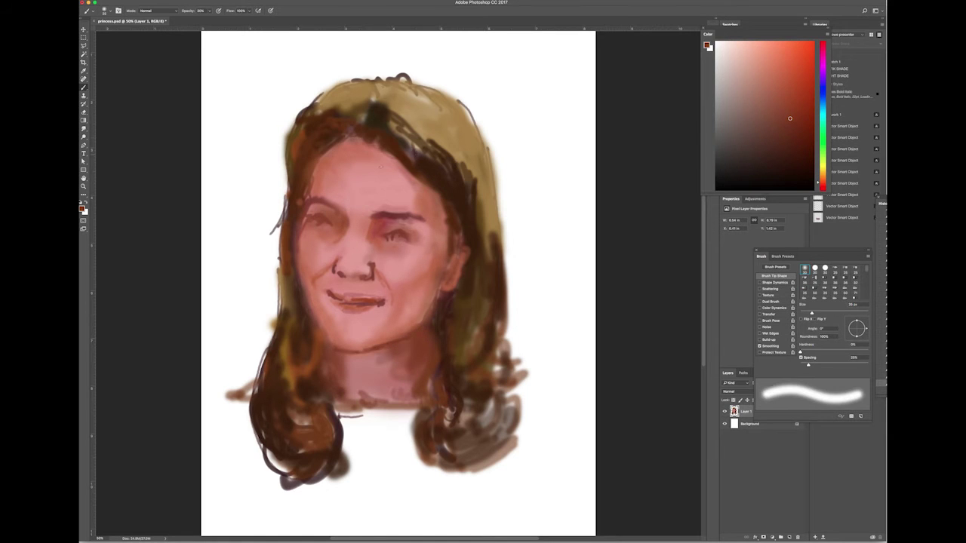
- Brighten the neck below the chin with light pink using a 40 px brush
left_click(363, 195, "alt")
key("bracketright")
key("bracketright")
key("bracketright")
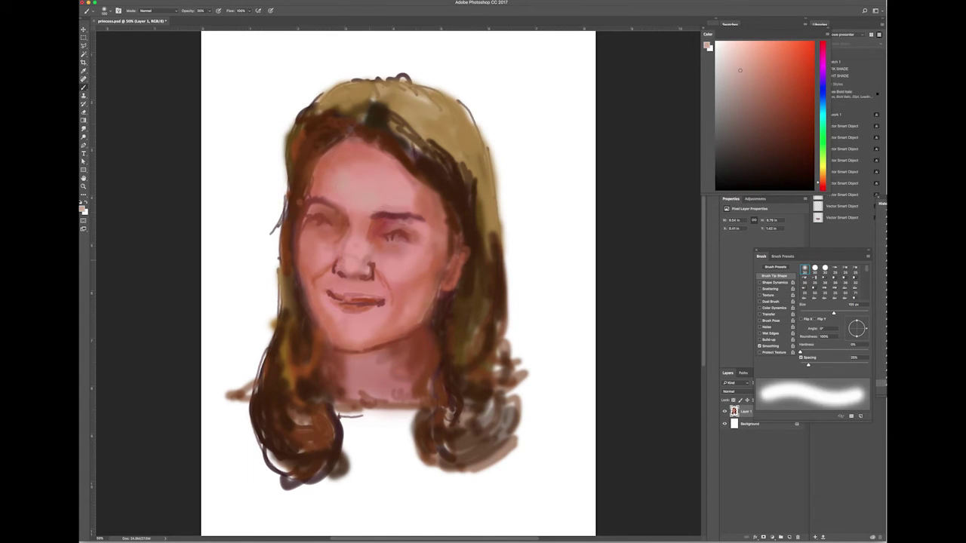
key("bracketleft")
key("bracketleft")
key("bracketleft")
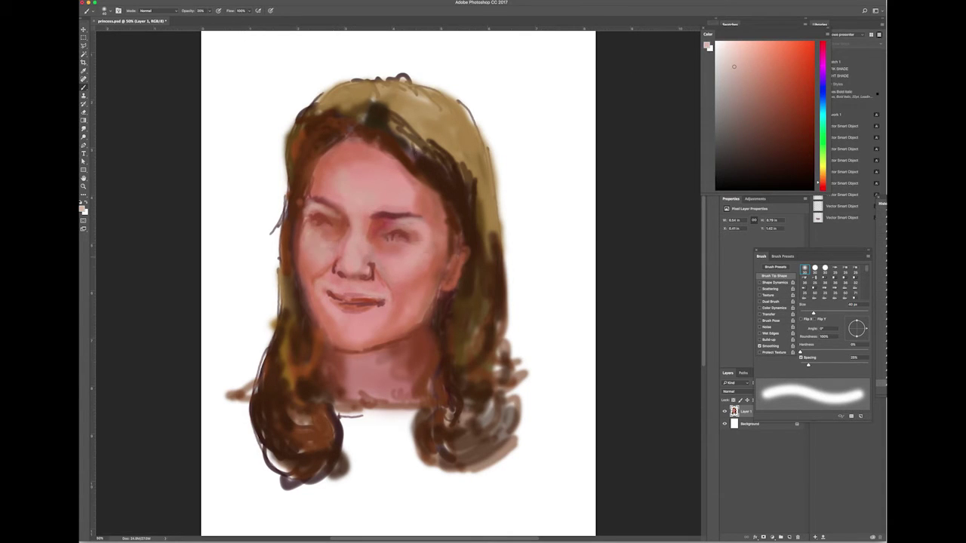
left_click_drag(346, 357, 360, 384)
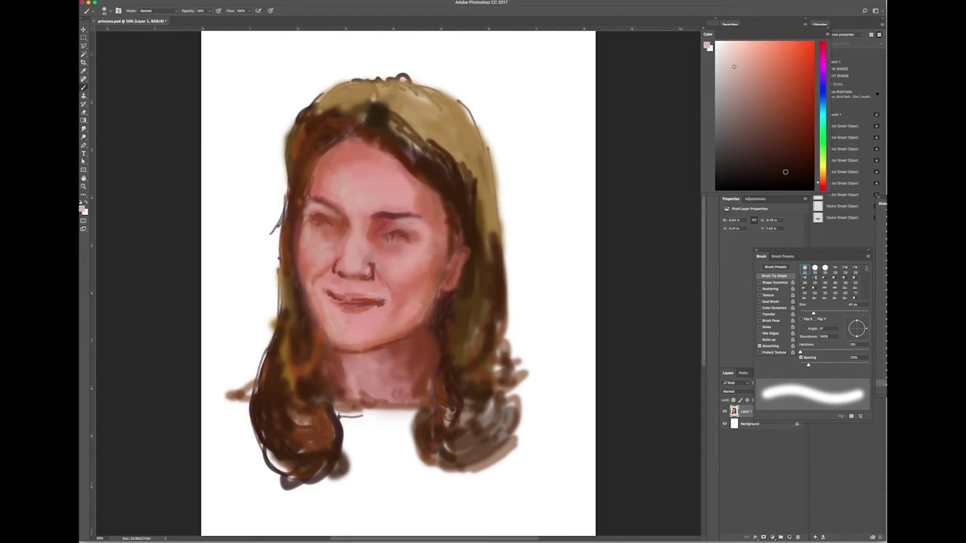
left_click(782, 172)
key("bracketleft")
key("bracketleft")
key("bracketleft")
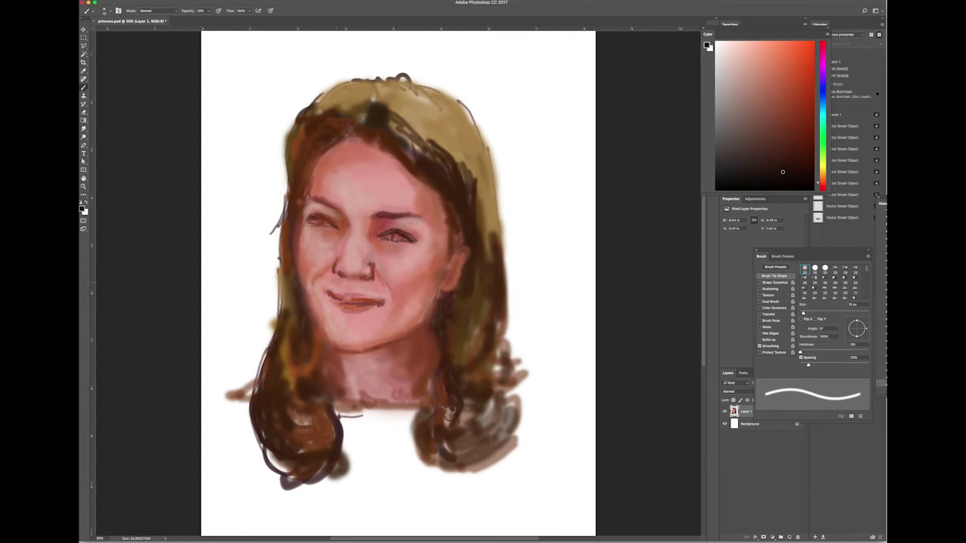
key("ctrl+plus")
key("ctrl+plus")
left_click(378, 190, "alt")
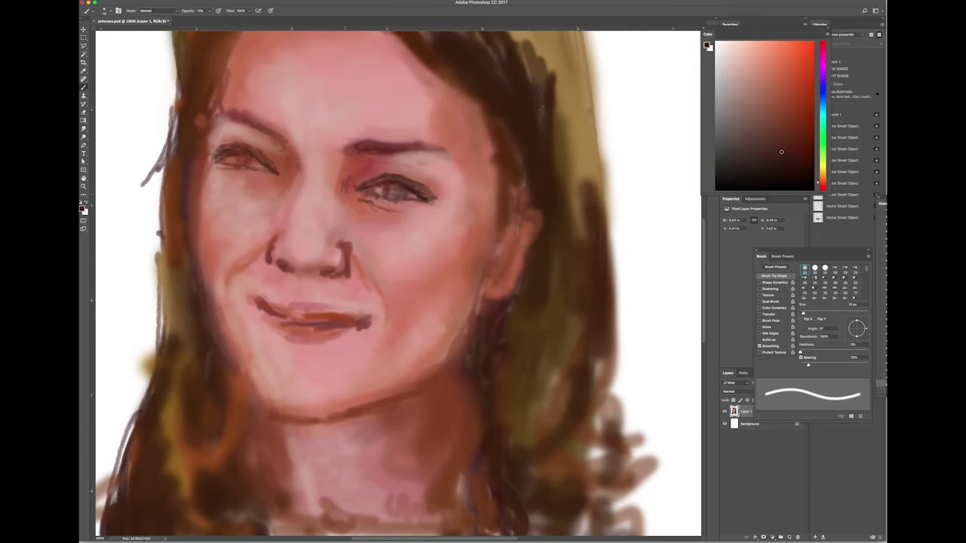
- Paint soft pink on the forehead with a 45 px brush and shade the nose, cheek, brow and mouth
left_click(419, 178, "alt")
key("bracketright")
key("bracketright")
key("bracketright")
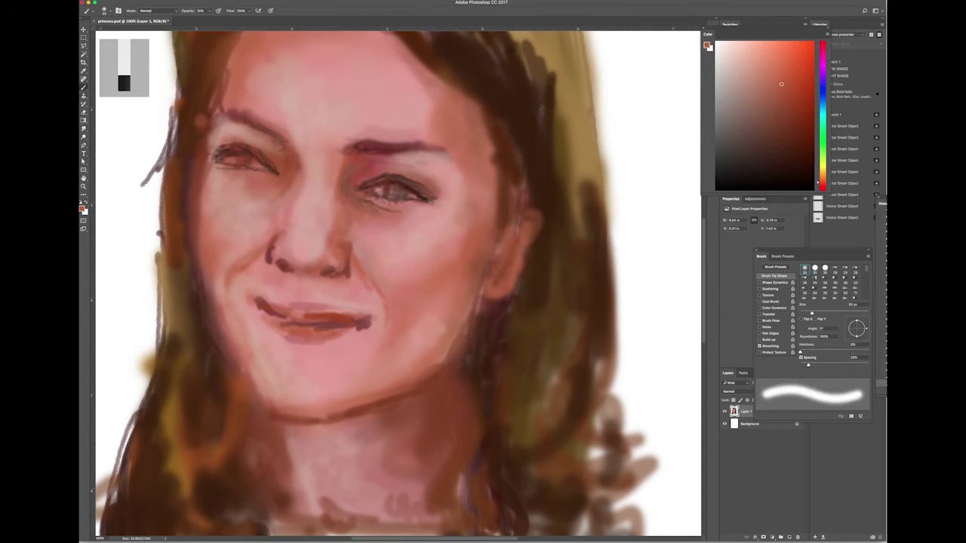
key("period")
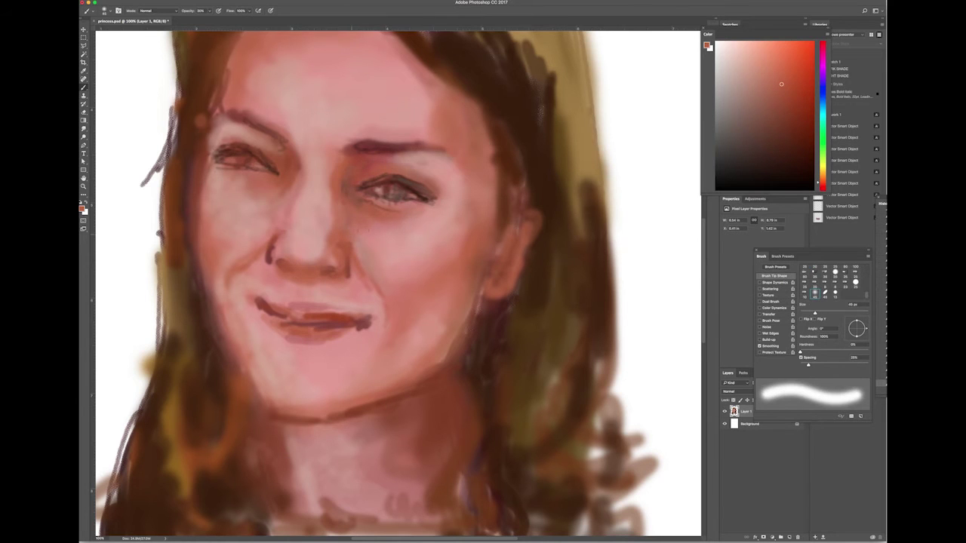
left_click_drag(435, 139, 384, 67)
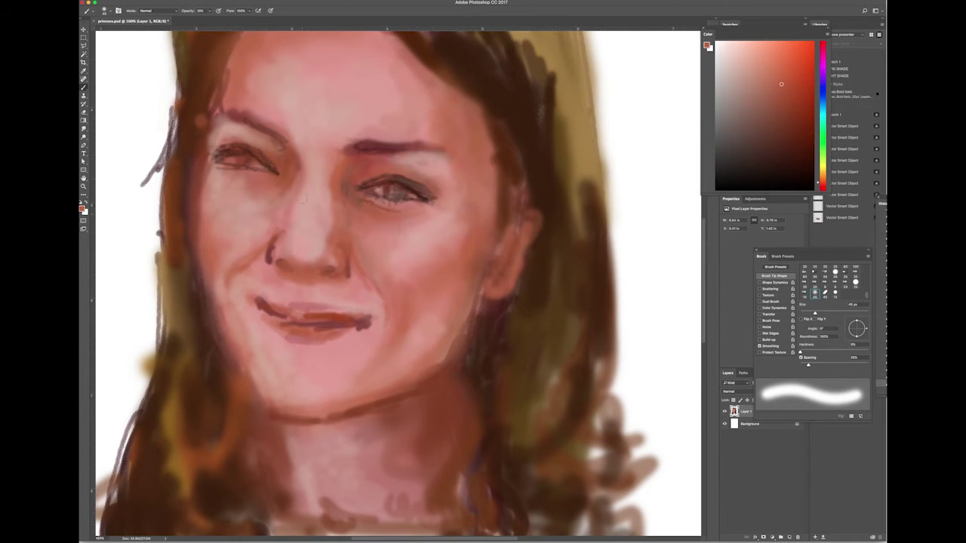
left_click_drag(309, 253, 300, 234)
mouse_move(222, 264)
left_mouse_down()
mouse_move(227, 302)
mouse_move(259, 322)
left_mouse_up()
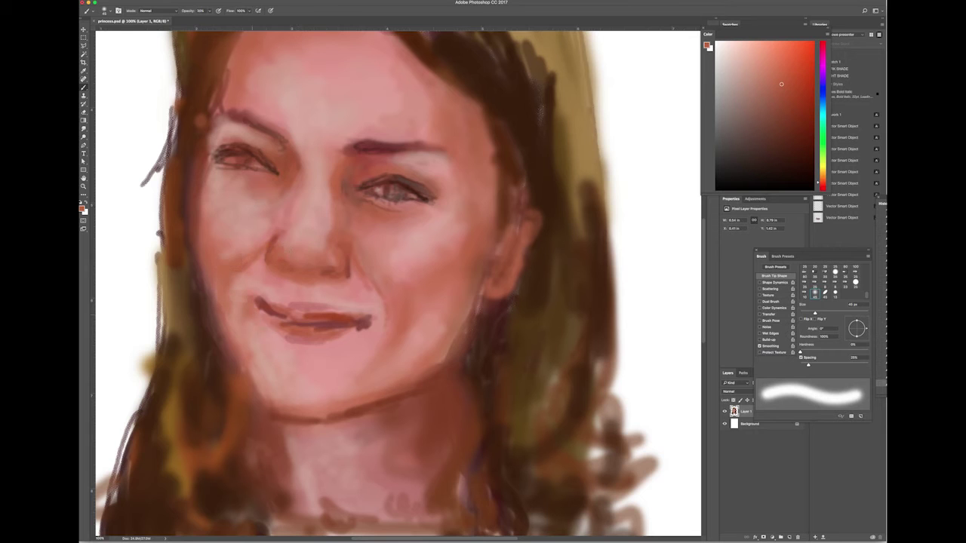
left_click_drag(208, 216, 223, 125)
left_click_drag(260, 74, 274, 118)
left_click_drag(253, 198, 291, 235)
mouse_move(234, 281)
left_mouse_down()
mouse_move(302, 304)
mouse_move(310, 336)
left_mouse_up()
left_click_drag(295, 185, 328, 234)
- Highlight the upper lip with light pink at 10% opacity
left_click(325, 195, "alt")
key("shift+comma")
key("1")
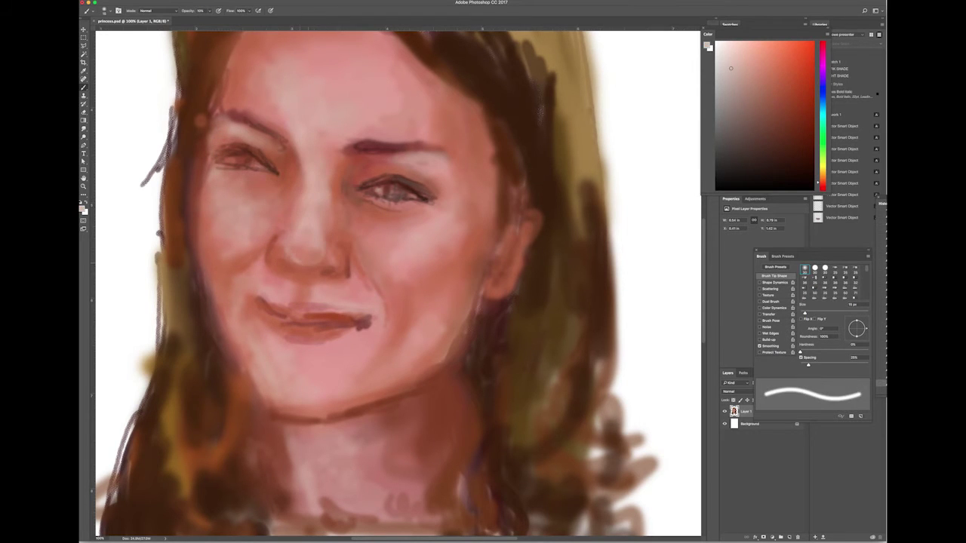
key("bracketright")
key("bracketright")
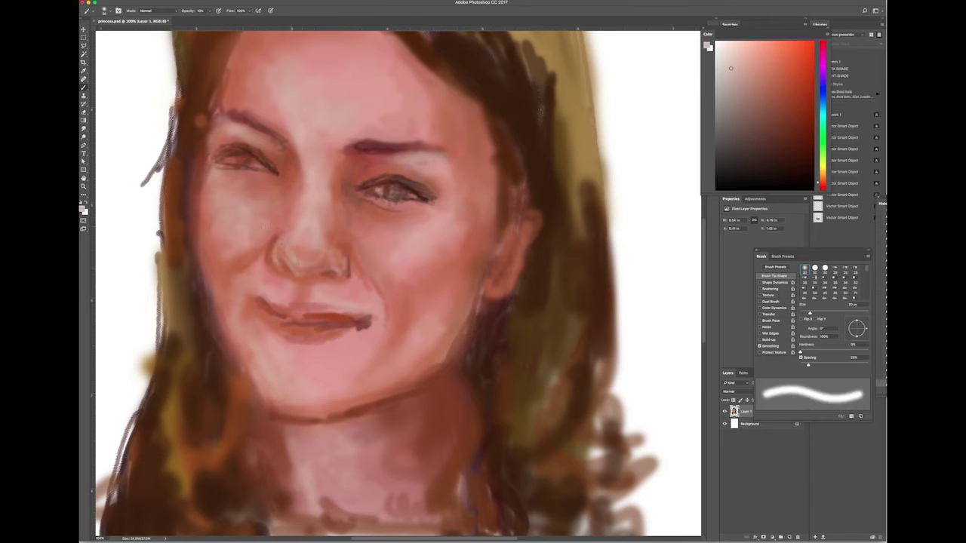
key("bracketright")
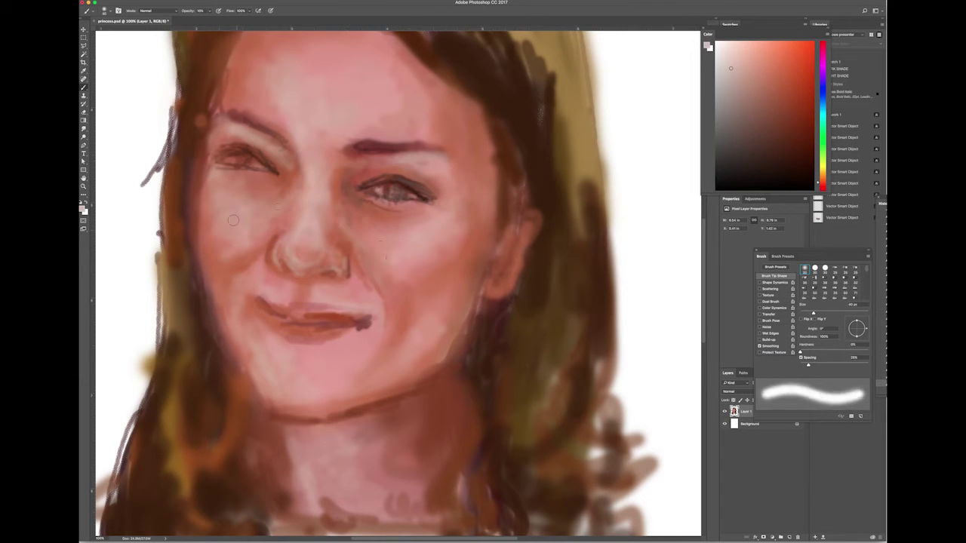
key("bracketright")
key("shift+comma")
left_click_drag(287, 305, 367, 316)
key("bracketright")
key("bracketright")
key("bracketright")
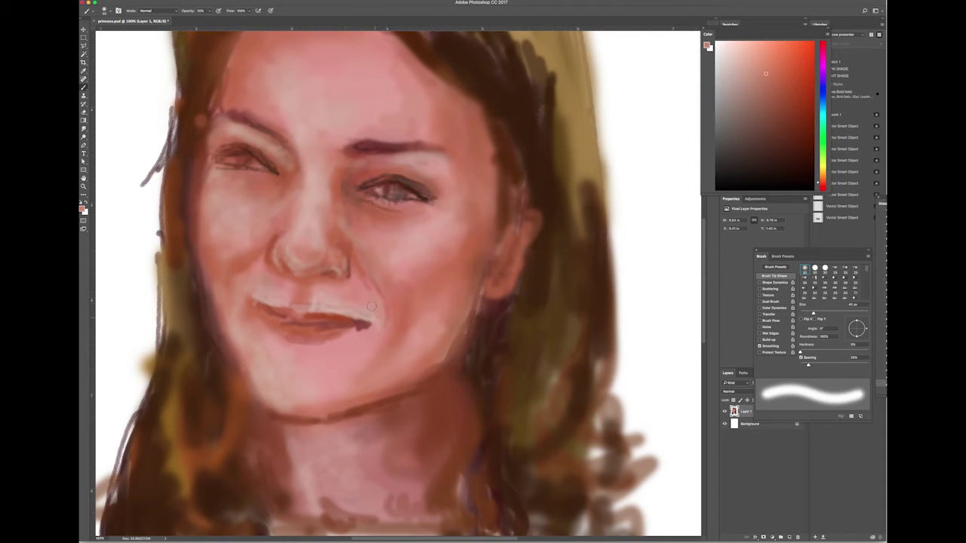
- Warm the nose and right cheek with magenta-pink, blending with a warmer orange at 60 px
left_click(819, 49)
left_click_drag(286, 262, 309, 265)
left_click_drag(431, 226, 476, 272)
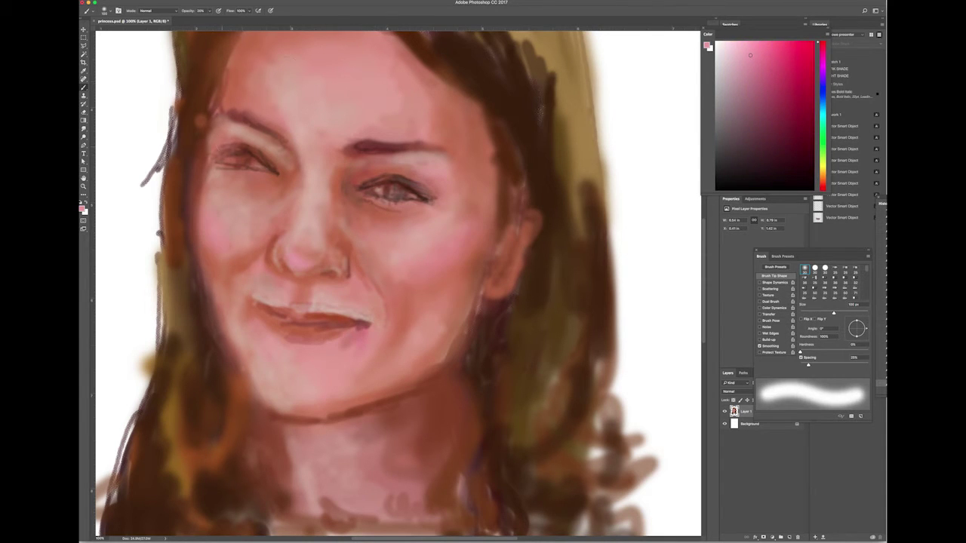
left_click(818, 175)
left_click(741, 55)
key("bracketright")
key("bracketright")
left_click_drag(381, 268, 443, 213)
- Shrink the brush to 5 px and sample a dark brown from the painting
key("bracketleft")
key("bracketleft")
key("bracketleft")
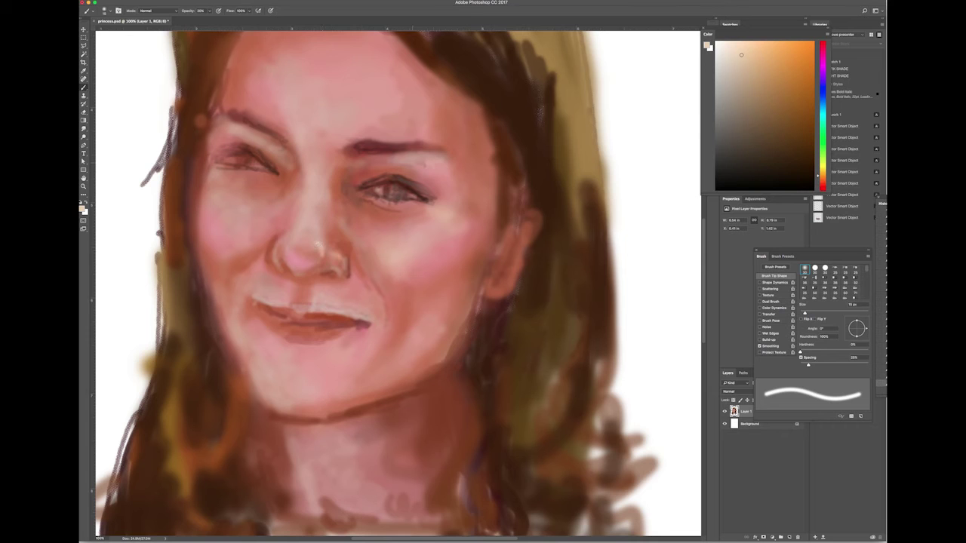
key("bracketleft")
key("bracketleft")
key("bracketleft")
left_click(422, 190, "alt")
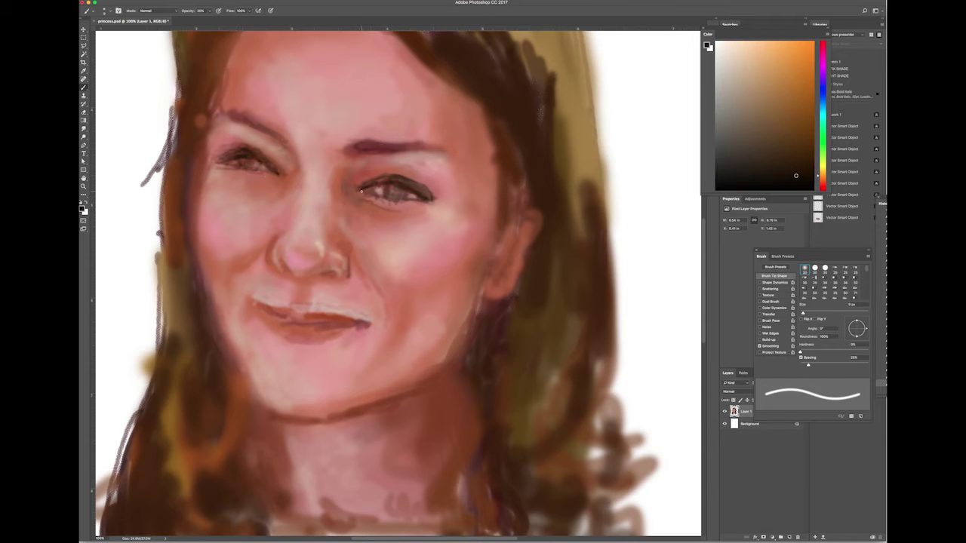
- Sample a dark red from the painting and cycle brush presets down to a 9 px brush
left_click(247, 173, "alt")
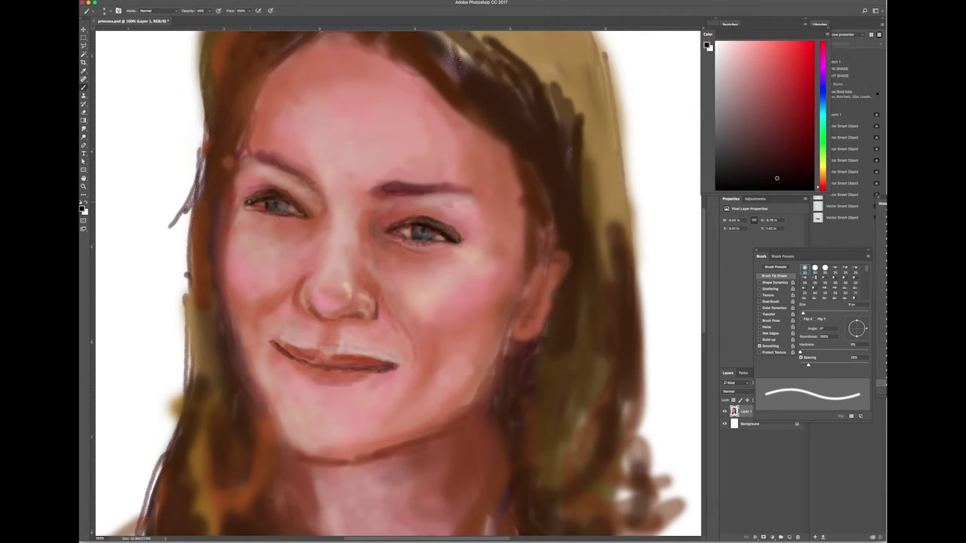
key("period")
key("period")
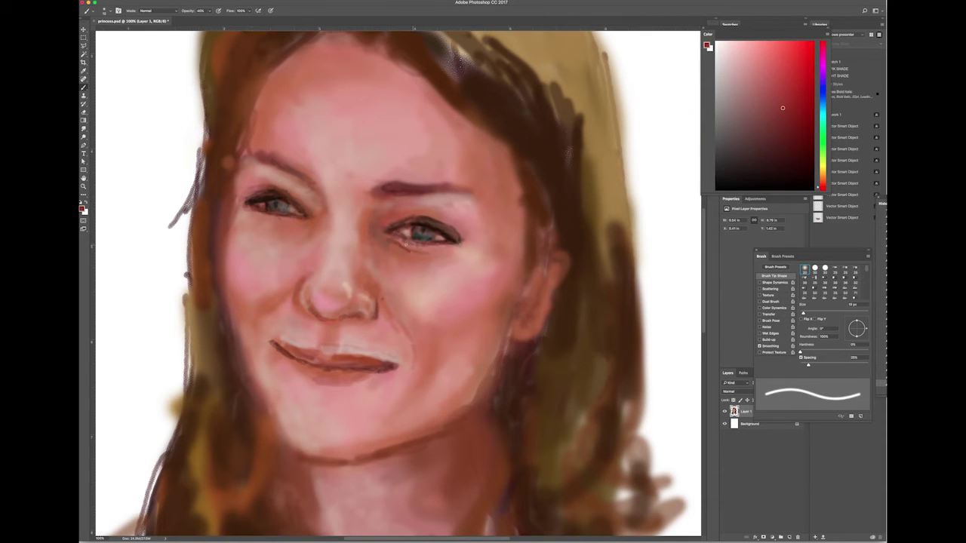
key("period")
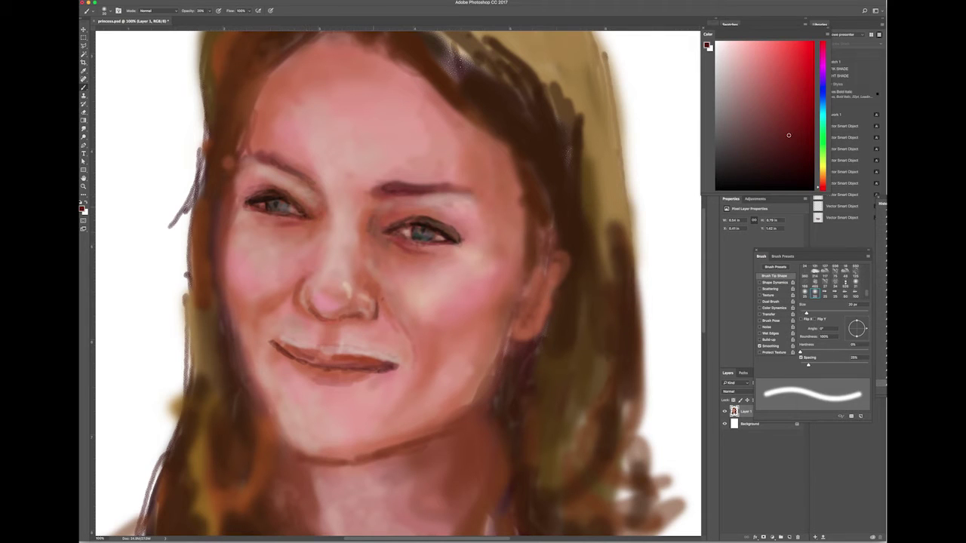
key("period")
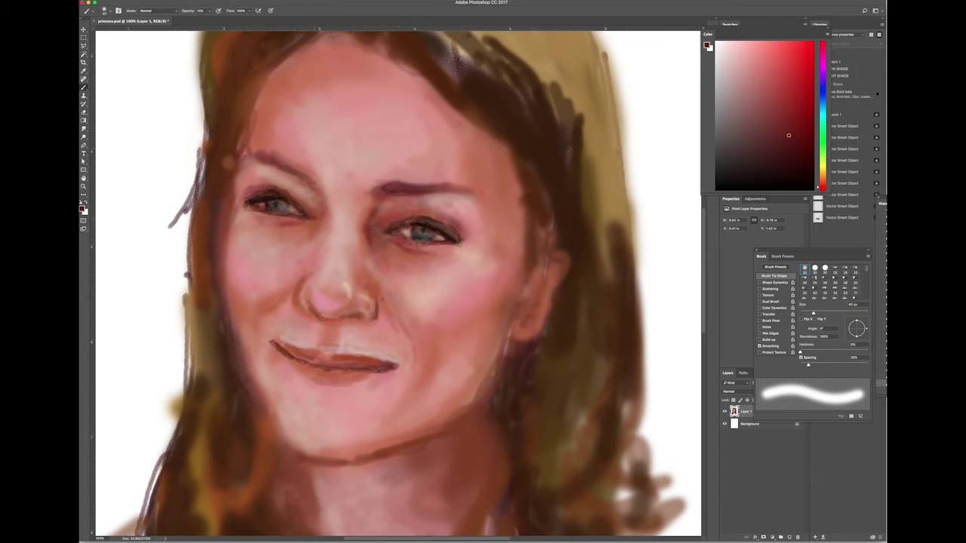
key("period")
key("period")
key("period")
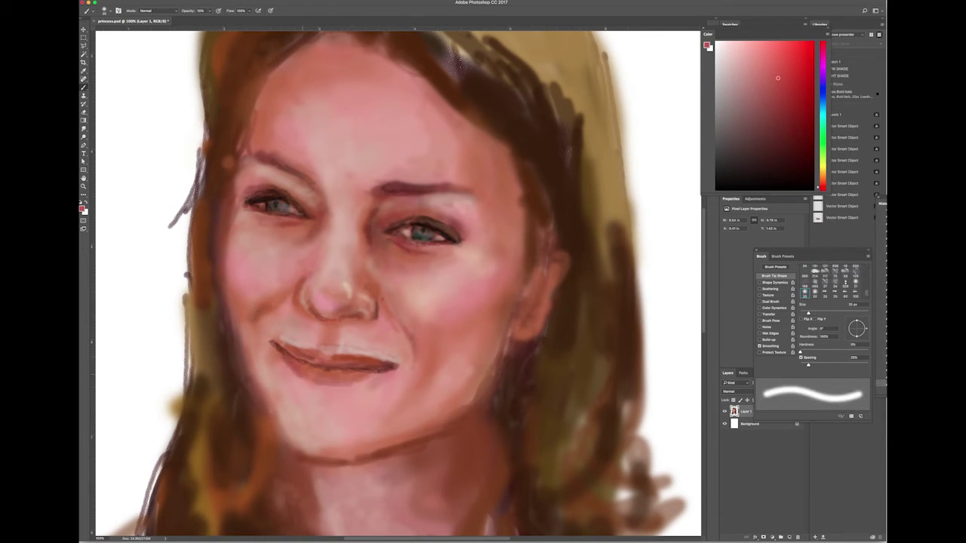
key("comma")
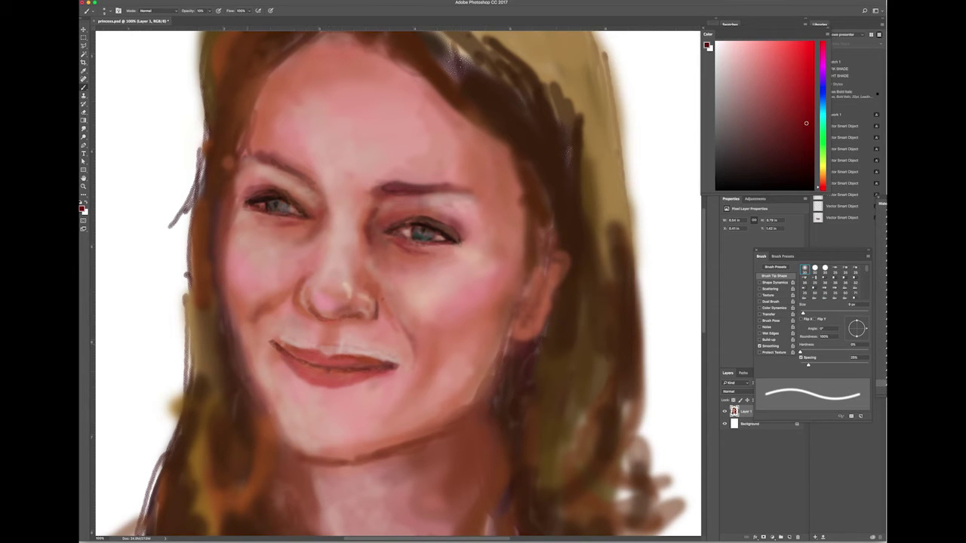
- Shade the right cheek edge with a darker red using a roughly 45-70 px brush
key("bracketright")
key("bracketright")
key("bracketright")
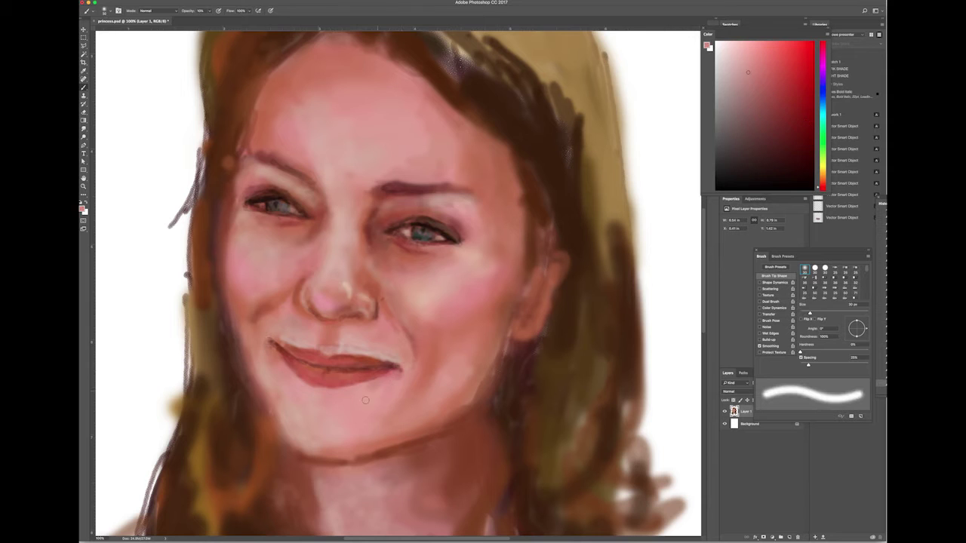
key("bracketright")
key("bracketright")
key("bracketright")
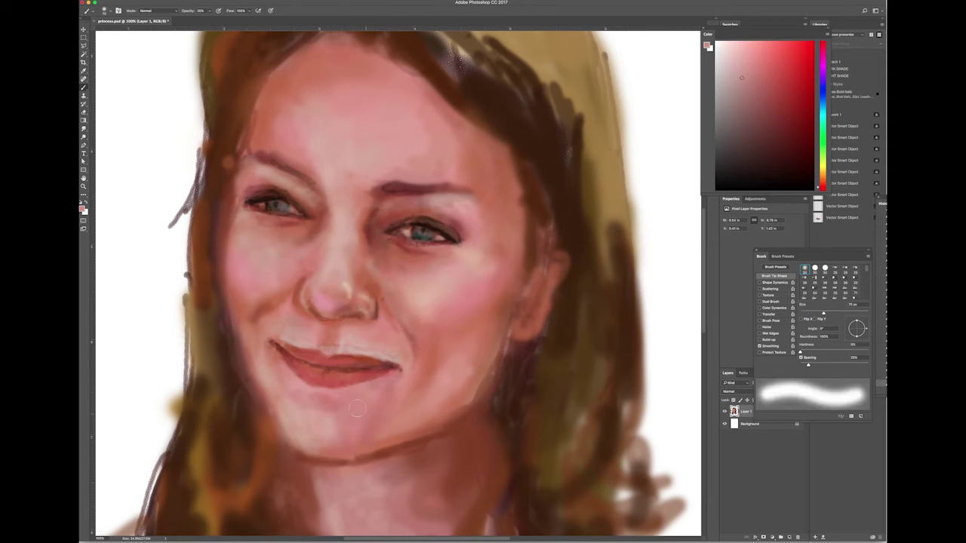
left_click(468, 385, "alt")
left_click_drag(510, 279, 521, 177)
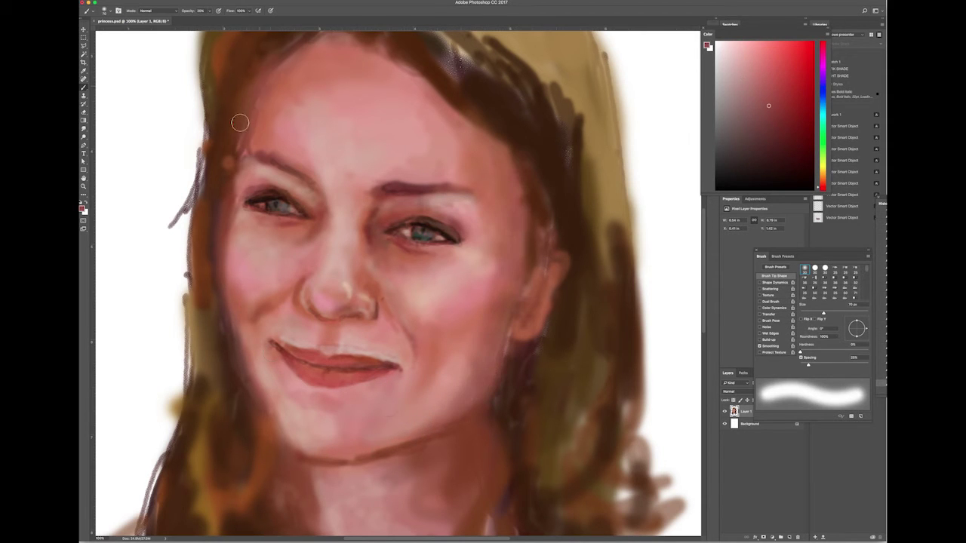
key("bracketleft")
key("bracketleft")
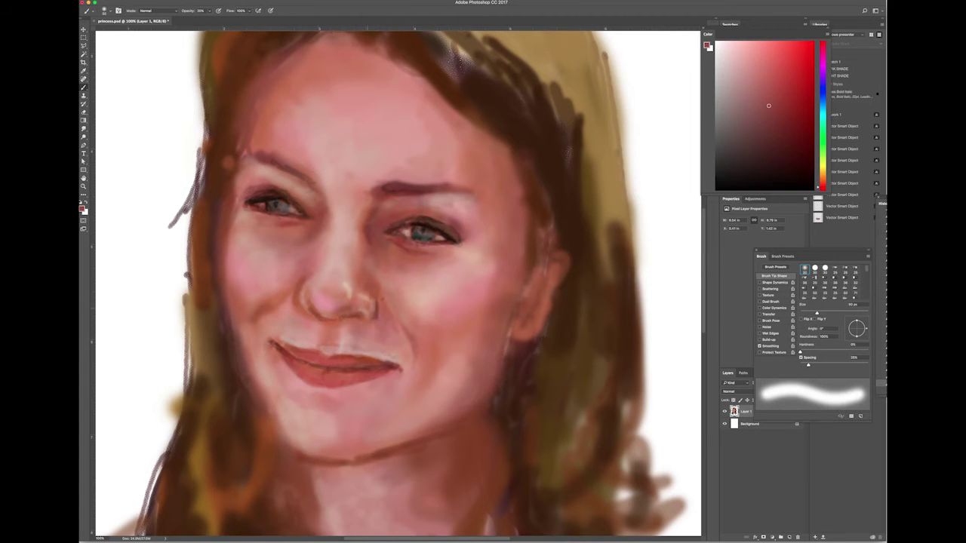
key("bracketright")
key("bracketright")
key("bracketright")
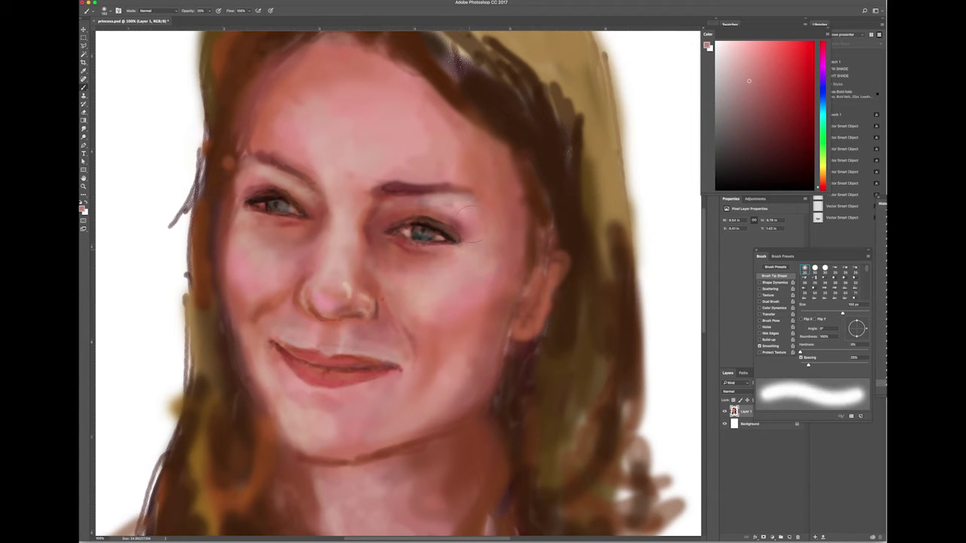
key("bracketleft")
key("bracketleft")
key("bracketleft")
left_click(511, 320, "alt")
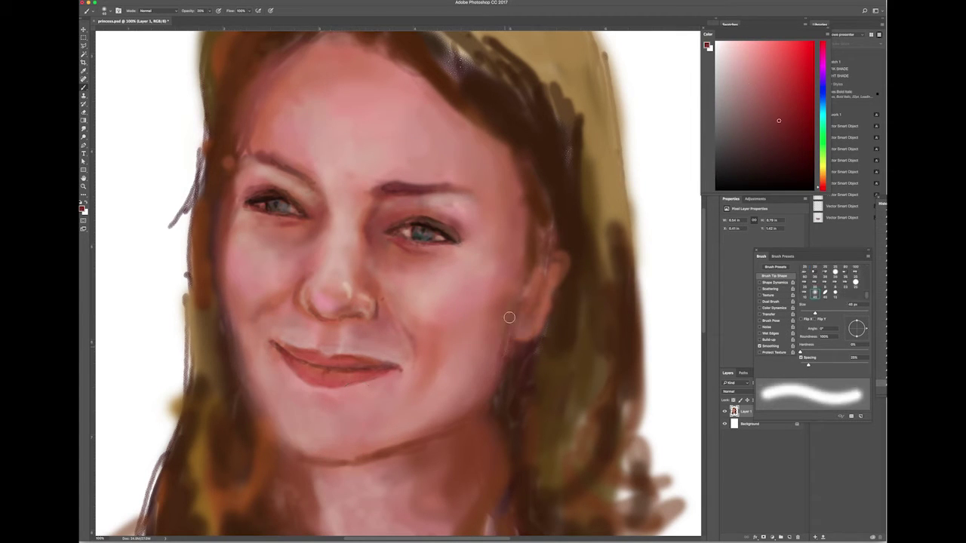
left_click_drag(511, 317, 521, 202)
- Darken the hair along the left side of the face with a small 16 px brush
key("shift+comma")
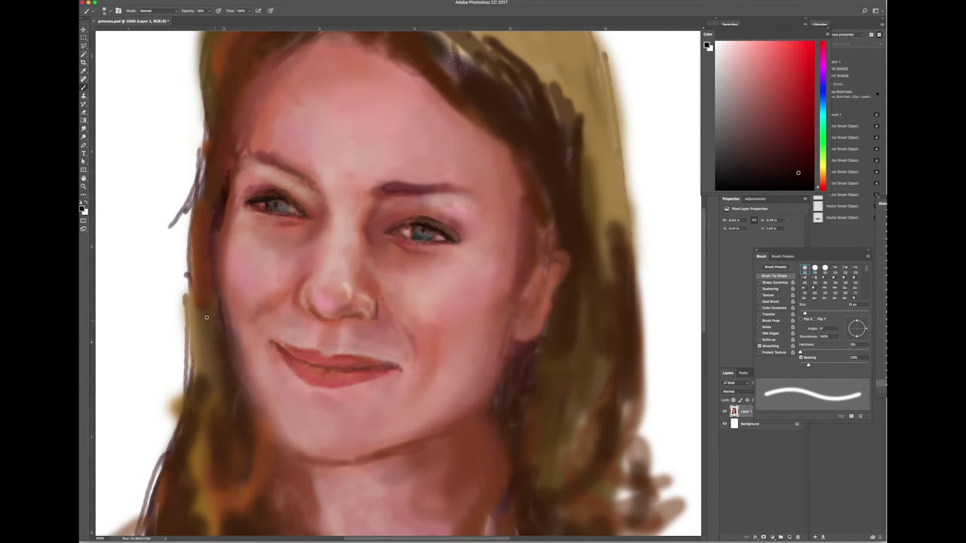
left_click_drag(223, 311, 227, 378)
key("ctrl+minus")
left_click_drag(279, 317, 268, 398)
key("bracketright")
left_click_drag(287, 340, 264, 434)
mouse_move(310, 366)
left_mouse_down()
mouse_move(260, 319)
mouse_move(255, 368)
left_mouse_up()
left_click_drag(264, 279, 252, 385)
left_click_drag(270, 231, 240, 415)
- Darken the top hairline, the parting and the right hairline
left_click_drag(281, 134, 272, 224)
left_click_drag(292, 98, 273, 144)
mouse_move(371, 83)
left_mouse_down()
mouse_move(367, 107)
mouse_move(397, 71)
left_mouse_up()
left_click_drag(442, 158, 490, 227)
mouse_move(483, 213)
left_mouse_down()
mouse_move(501, 256)
mouse_move(475, 355)
left_mouse_up()
- Paint dark strokes down the right and left hair with a 45 px brush
key("period")
left_click_drag(500, 325, 472, 408)
left_click_drag(483, 347, 459, 452)
mouse_move(529, 237)
left_mouse_down()
mouse_move(490, 415)
mouse_move(502, 366)
left_mouse_up()
left_click_drag(521, 325, 494, 453)
left_click_drag(298, 329, 261, 451)
left_click_drag(340, 102, 279, 181)
left_click_drag(490, 154, 453, 208)
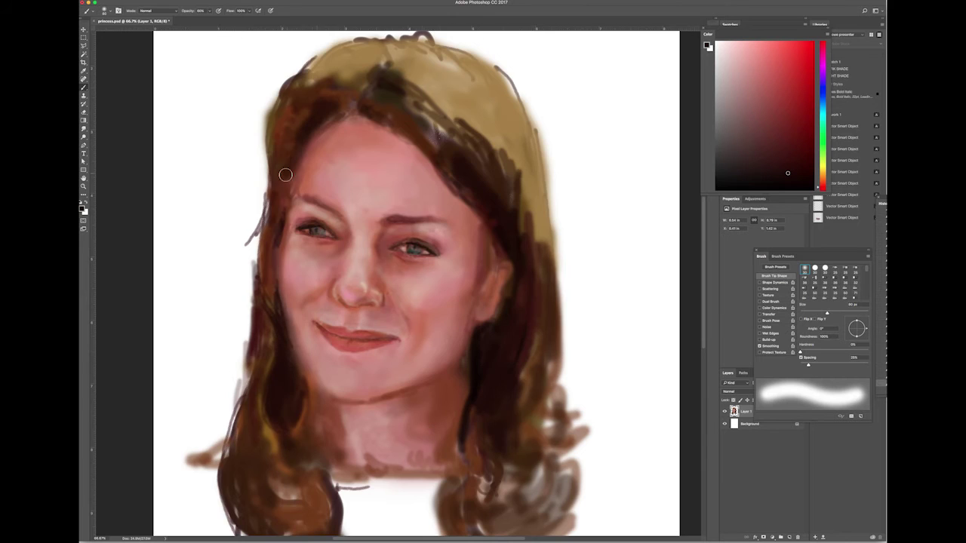
left_click_drag(543, 309, 517, 441)
- Darken the lower hair curls on both sides
left_click_drag(503, 375, 509, 285)
left_click_drag(529, 355, 483, 453)
left_click_drag(317, 332, 242, 453)
left_click_drag(332, 400, 287, 468)
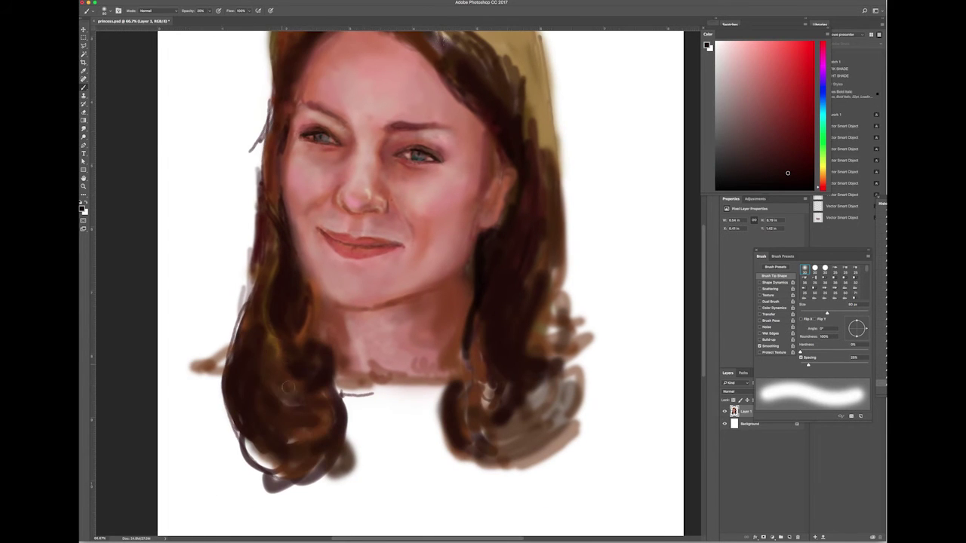
left_click_drag(317, 287, 284, 402)
- Paint a pink stripe across the top and a dark neckline below it
key("bracketleft")
key("bracketleft")
key("bracketleft")
left_click_drag(353, 430, 441, 427)
left_click_drag(325, 474, 475, 464)
left_click_drag(261, 513, 487, 498)
- Softly shade the shirt and lower hair with muted grey using a 100 px brush
key("bracketright")
key("bracketright")
key("bracketright")
mouse_move(356, 435)
left_mouse_down()
mouse_move(438, 400)
mouse_move(483, 483)
left_mouse_up()
left_click_drag(226, 378, 219, 453)
left_click_drag(272, 498, 327, 498)
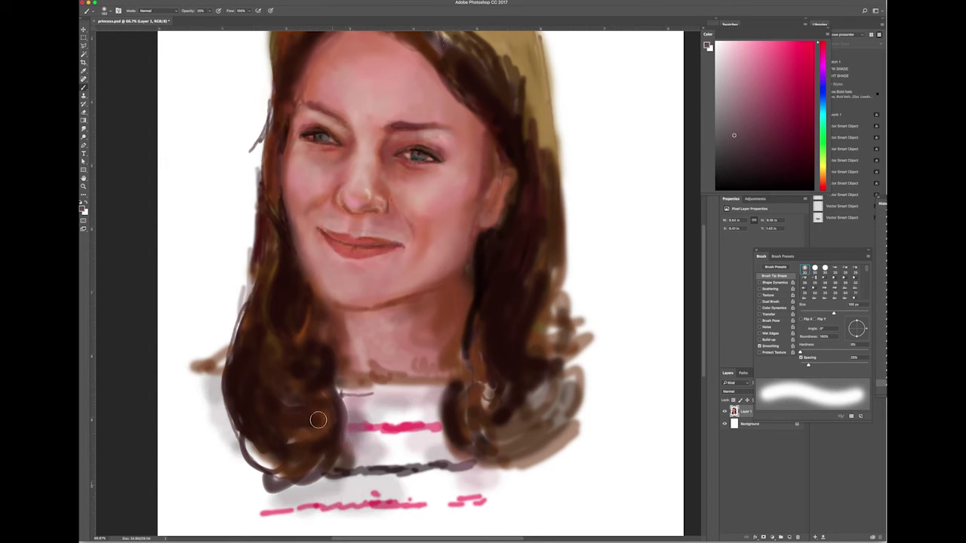
- Add light beige highlights across the crown and upper right hair
left_click(351, 340, "alt")
key("period")
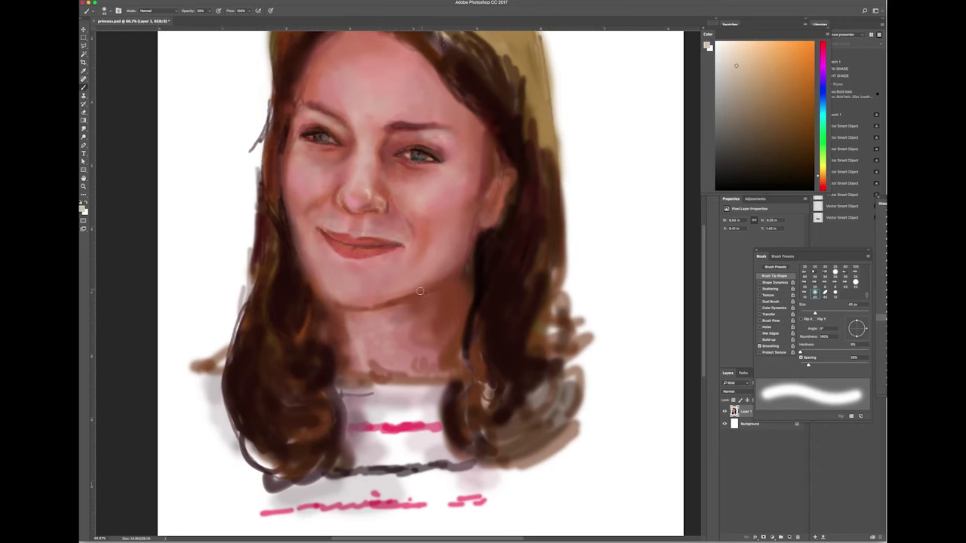
scroll(420, 283, "up", 3)
left_click_drag(387, 68, 506, 189)
left_click(354, 83, "alt")
left_click_drag(343, 98, 361, 76)
key("comma")
key("comma")
mouse_move(456, 76)
left_mouse_down()
mouse_move(502, 148)
mouse_move(472, 204)
left_mouse_up()
mouse_move(431, 76)
left_mouse_down()
mouse_move(472, 136)
mouse_move(524, 264)
mouse_move(460, 55)
left_mouse_up()
- Sample an orange-brown from the hair and add a new empty layer
left_click(313, 90, "alt")
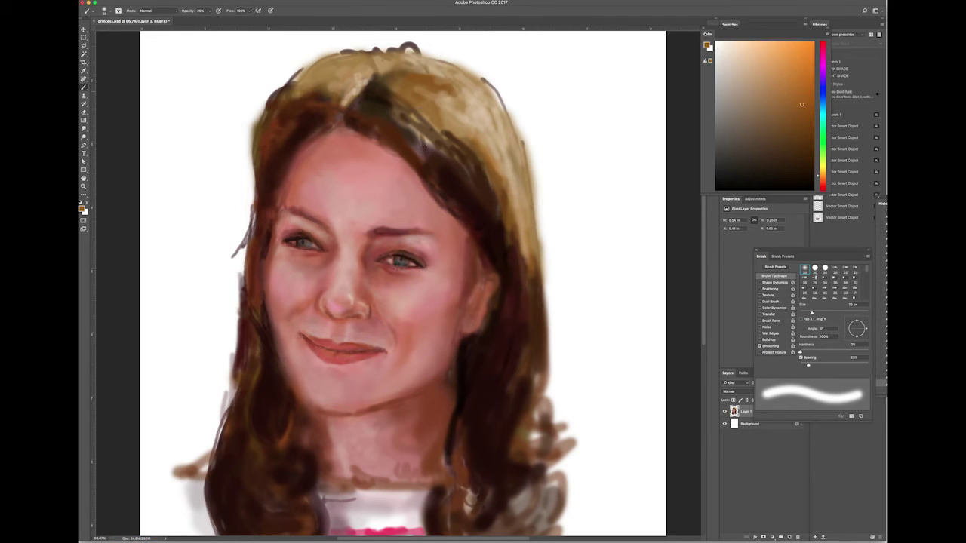
key("ctrl+shift+alt+n")
key("bracketright")
key("bracketright")
key("bracketright")
- Paint dark shadow and teal strokes behind the head with a 175 then 90 px brush
key("ctrl+minus")
mouse_move(332, 75)
left_mouse_down()
mouse_move(269, 280)
mouse_move(241, 423)
left_mouse_up()
left_click_drag(317, 90, 505, 166)
key("bracketleft")
key("bracketleft")
key("bracketleft")
mouse_move(499, 120)
left_mouse_down()
mouse_move(506, 317)
mouse_move(543, 393)
left_mouse_up()
left_click_drag(257, 136, 234, 422)
left_click_drag(514, 136, 351, 103)
left_click_drag(468, 128, 529, 377)
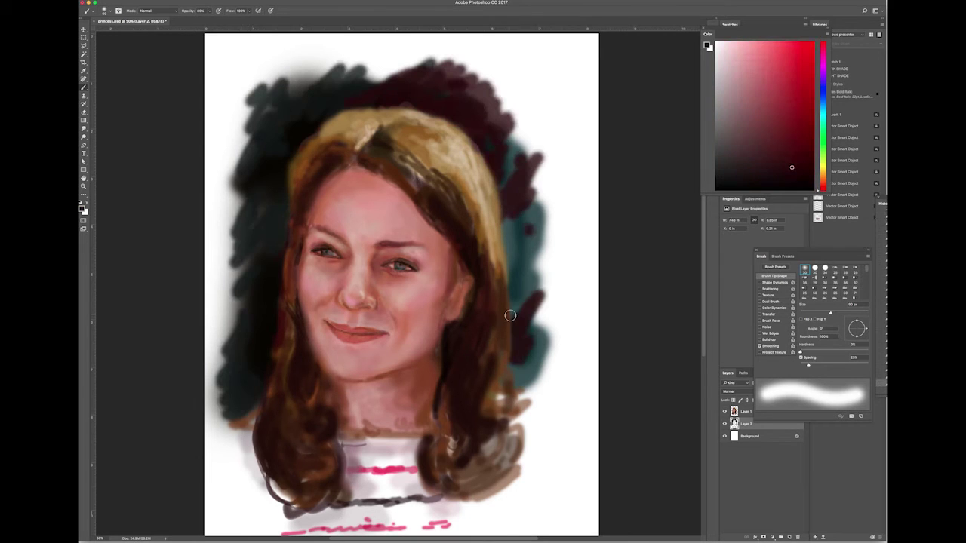
- Add lighter teal strokes, then greyish-purple along the sides and bottom edge
left_click_drag(822, 53, 822, 116)
left_click_drag(520, 218, 551, 340)
left_click_drag(272, 121, 250, 347)
left_click_drag(822, 70, 822, 52)
left_click(781, 181)
left_click_drag(227, 265, 226, 320)
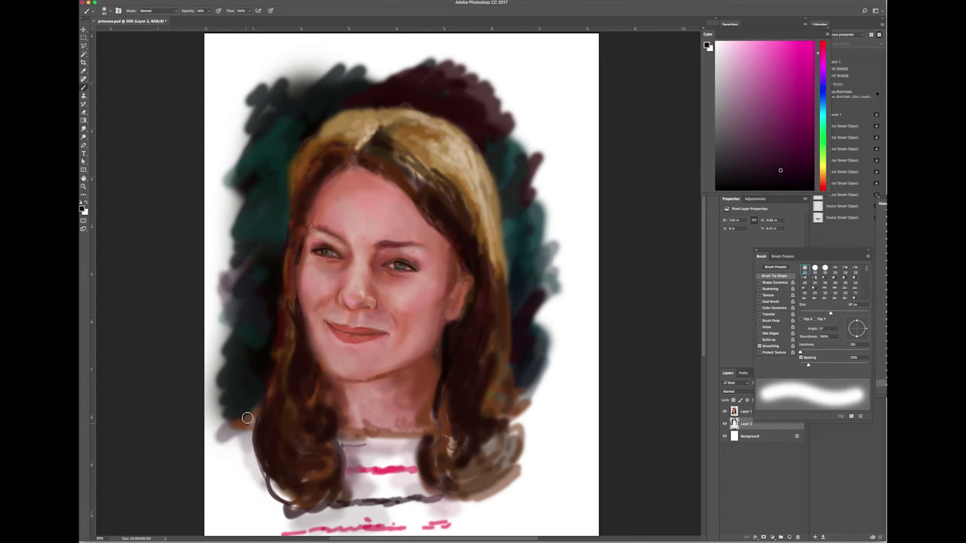
left_click_drag(244, 405, 223, 446)
left_click_drag(543, 317, 529, 423)
left_click_drag(453, 434, 468, 483)
left_click_drag(528, 412, 558, 490)
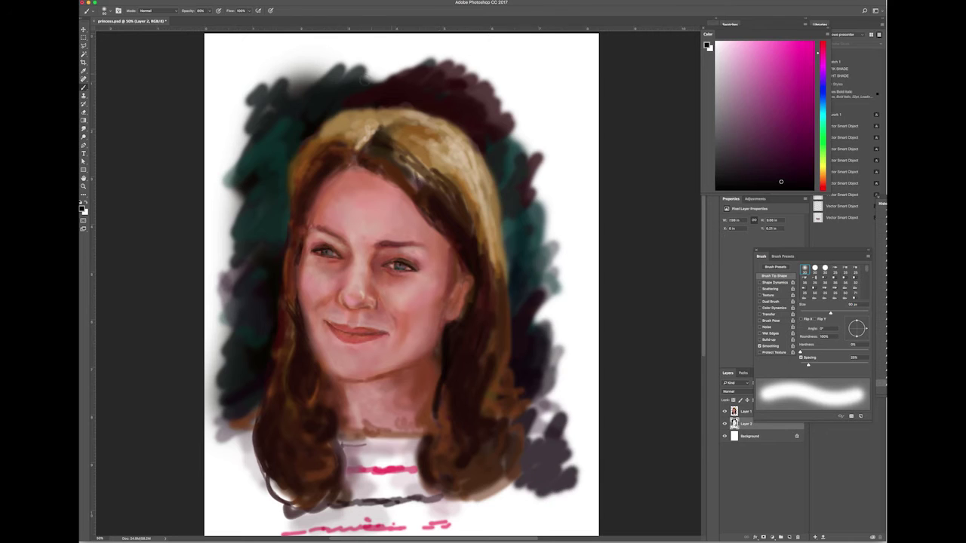
- Paint a teal stroke along the top of the backdrop
left_click_drag(822, 53, 822, 118)
left_click(785, 160)
left_click_drag(302, 83, 434, 53)
left_click(724, 423)
- Return to the portrait layer with a darker tan and a 28 px brush
key("bracketleft")
key("bracketleft")
key("bracketleft")
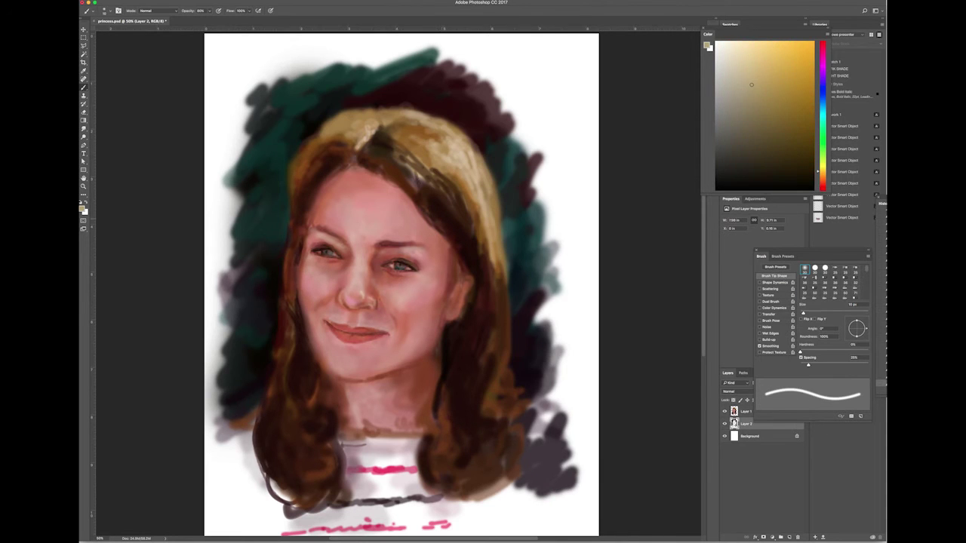
key("bracketleft")
left_click(360, 126, "ctrl")
left_click(406, 171, "alt")
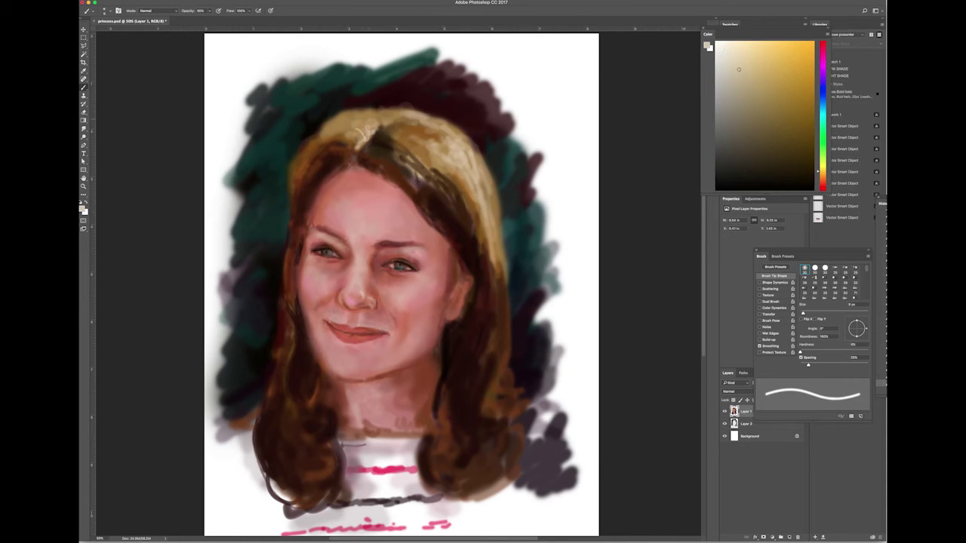
key("period")
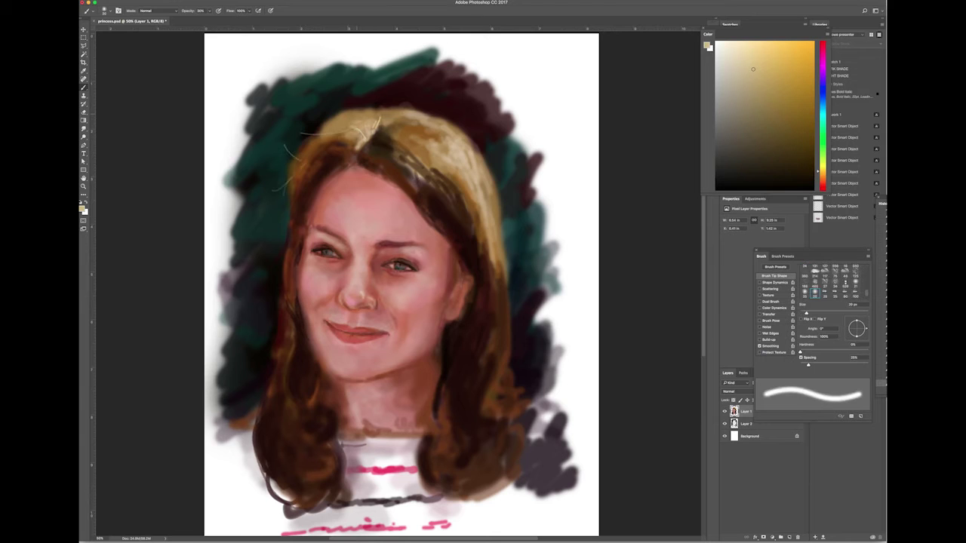
- Add tan highlights on the top right hair, then zoom to 66.7% with a 45 px brush
left_click(392, 169, "alt")
mouse_move(437, 134)
left_mouse_down()
mouse_move(472, 192)
mouse_move(449, 148)
left_mouse_up()
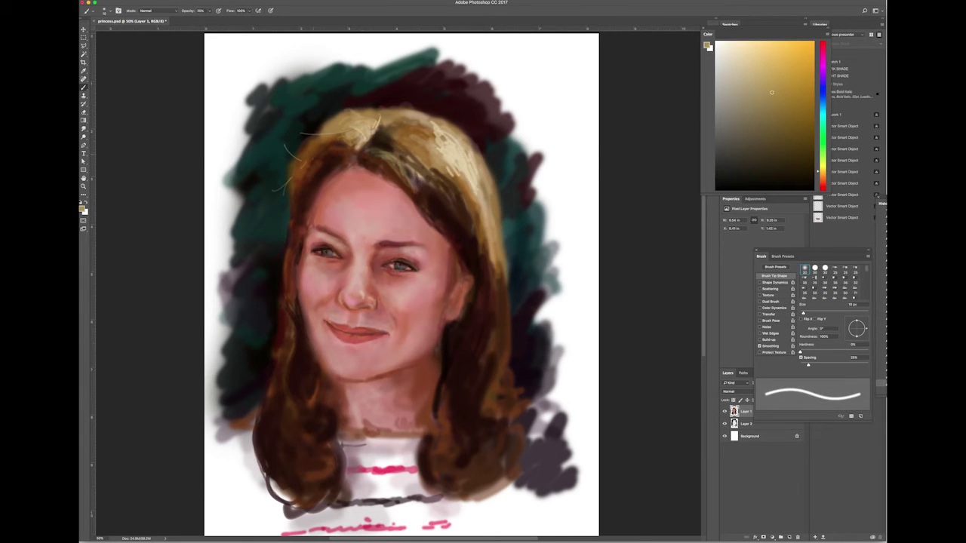
left_click(823, 188)
key("ctrl+plus")
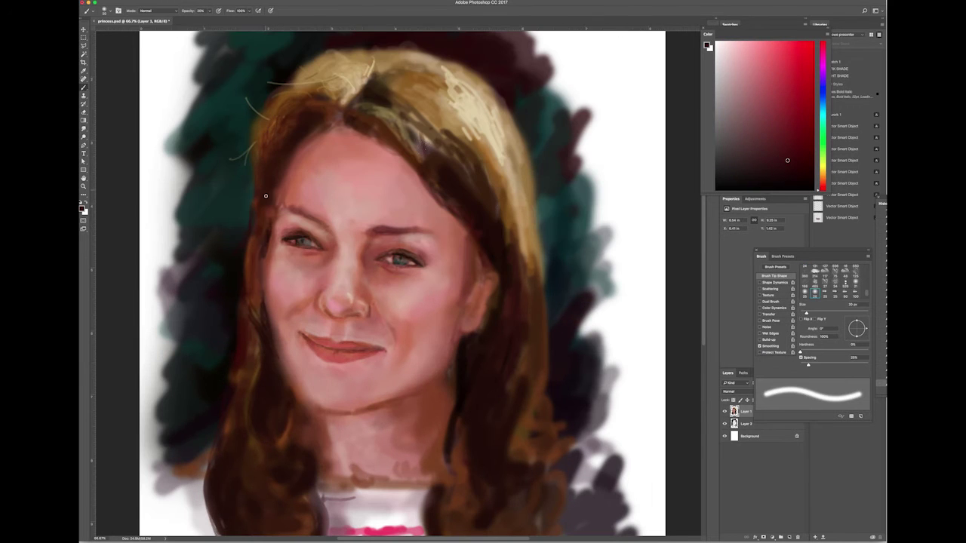
left_click(572, 166, "alt")
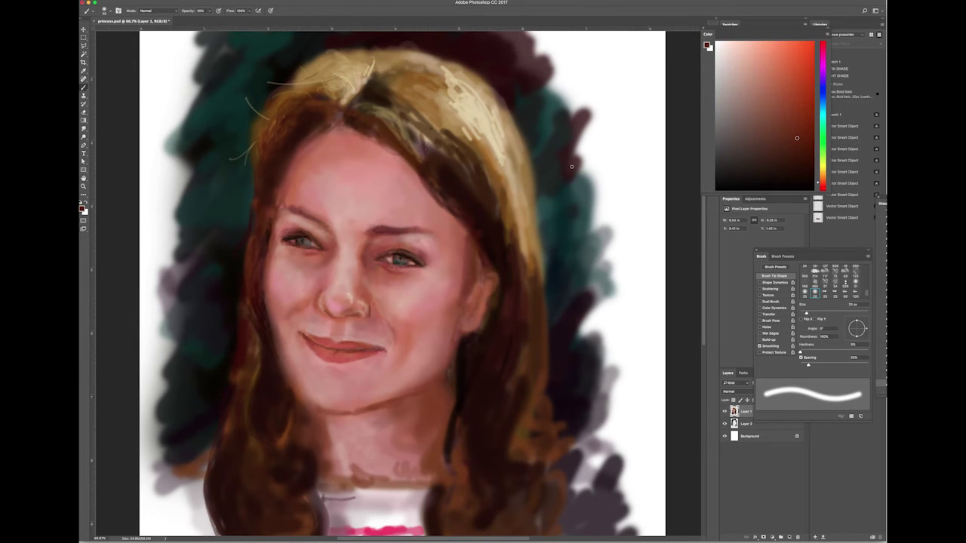
key("bracketright")
key("bracketright")
left_click(234, 405, "alt")
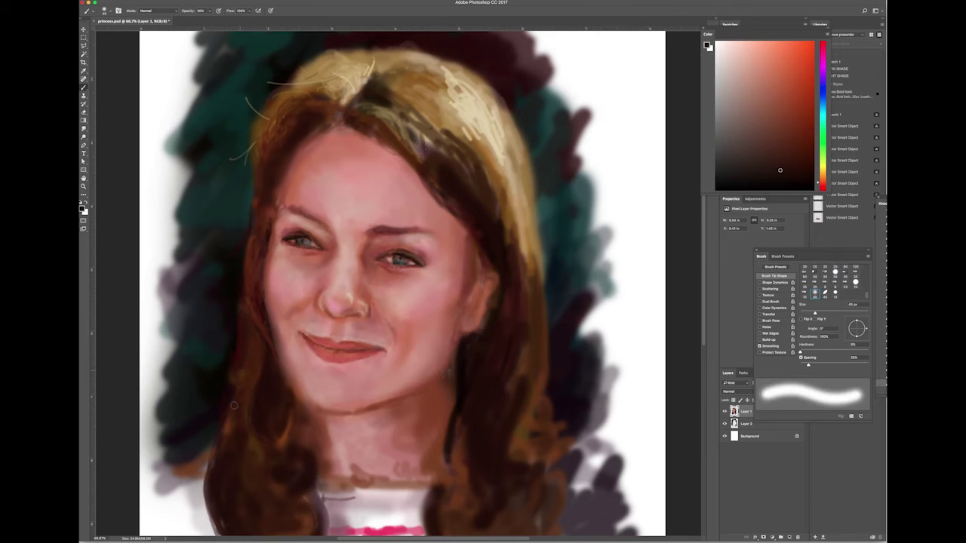
- Darken the left and right hair edges and the parting with red-brown strokes
left_click_drag(242, 260, 256, 159)
left_click_drag(273, 227, 266, 102)
left_click(305, 80, "alt")
left_click_drag(513, 219, 525, 268)
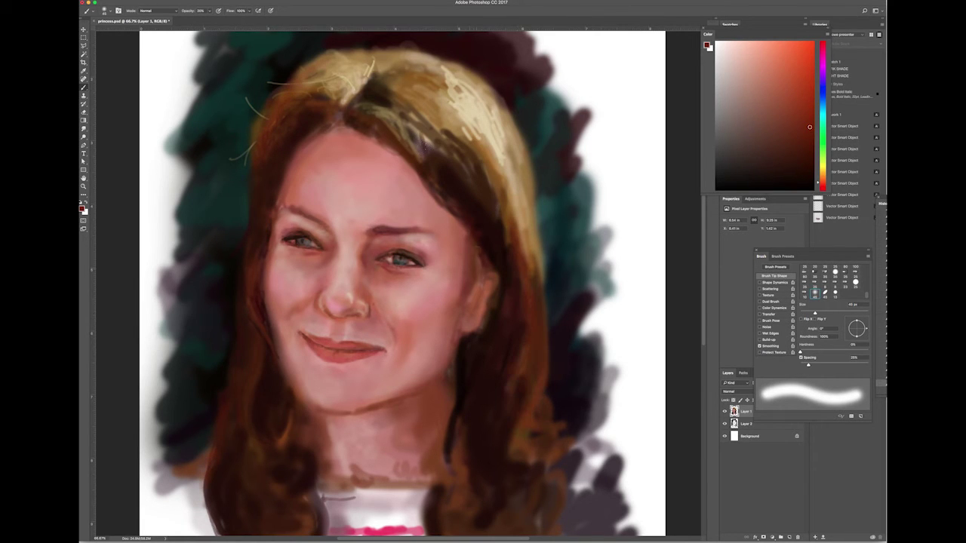
key("F6")
key("F5")
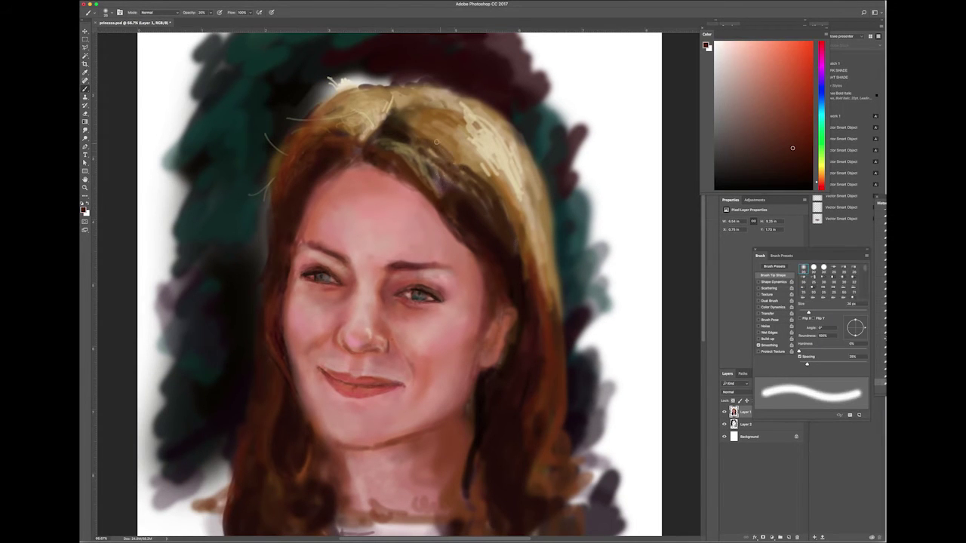
mouse_move(444, 139)
left_mouse_down()
mouse_move(412, 122)
mouse_move(436, 96)
left_mouse_up()
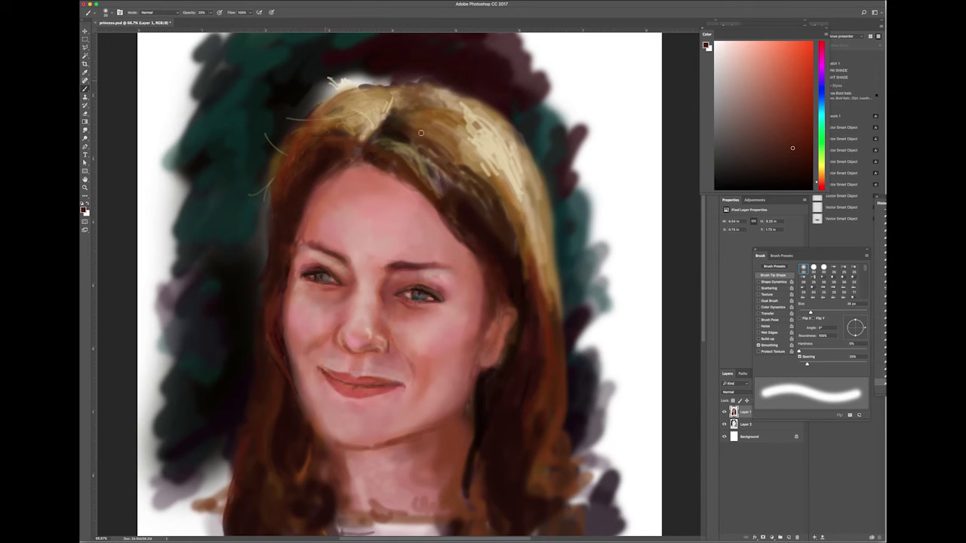
- On Layer 2 at 80% opacity, paint large dark strokes behind the head with Layer 1 hidden
key("alt+bracketleft")
left_click(316, 78, "alt")
key("8")
mouse_move(317, 83)
left_mouse_down()
mouse_move(362, 72)
mouse_move(427, 85)
left_mouse_up()
key("bracketright")
key("bracketright")
key("bracketright")
left_click_drag(370, 61, 453, 105)
left_click(725, 413)
mouse_move(257, 215)
left_mouse_down()
mouse_move(438, 174)
mouse_move(276, 385)
mouse_move(478, 394)
left_mouse_up()
key("bracketright")
key("bracketright")
key("bracketright")
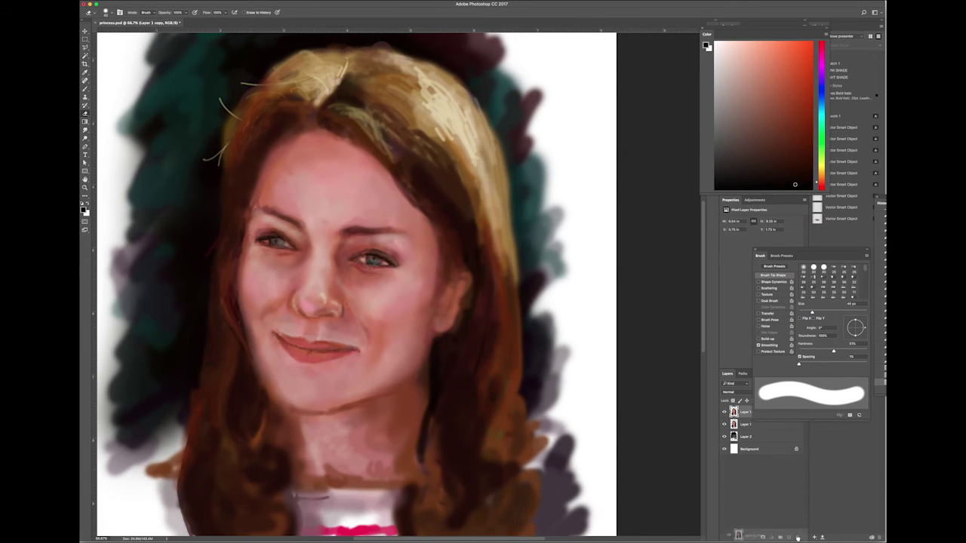
- Erase the hair's top and side edges at 40% opacity and 0% hardness, then return to the Brush
left_click_drag(186, 19, 167, 18)
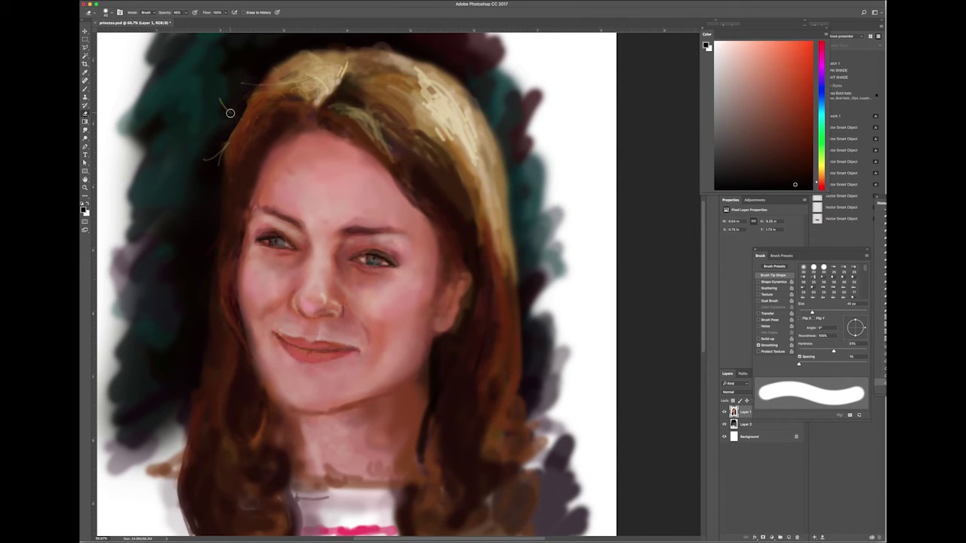
key("shift+bracketleft")
left_click_drag(227, 127, 223, 190)
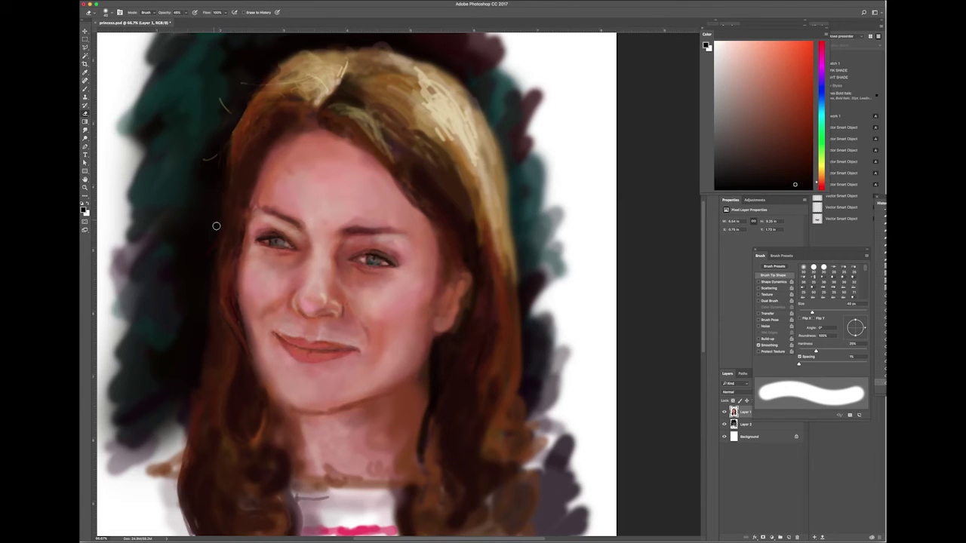
key("shift+bracketleft")
mouse_move(294, 56)
left_mouse_down()
mouse_move(240, 121)
mouse_move(223, 192)
left_mouse_up()
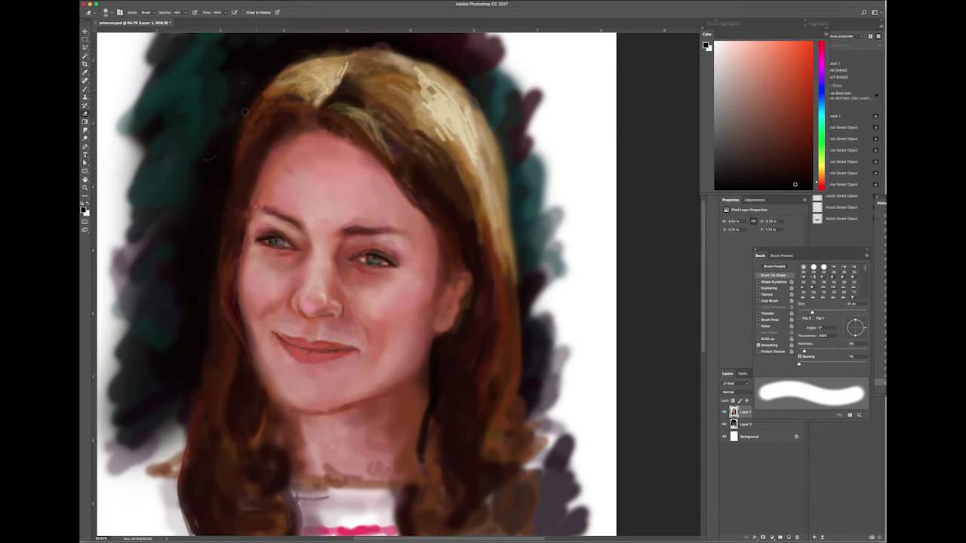
left_click_drag(423, 53, 279, 72)
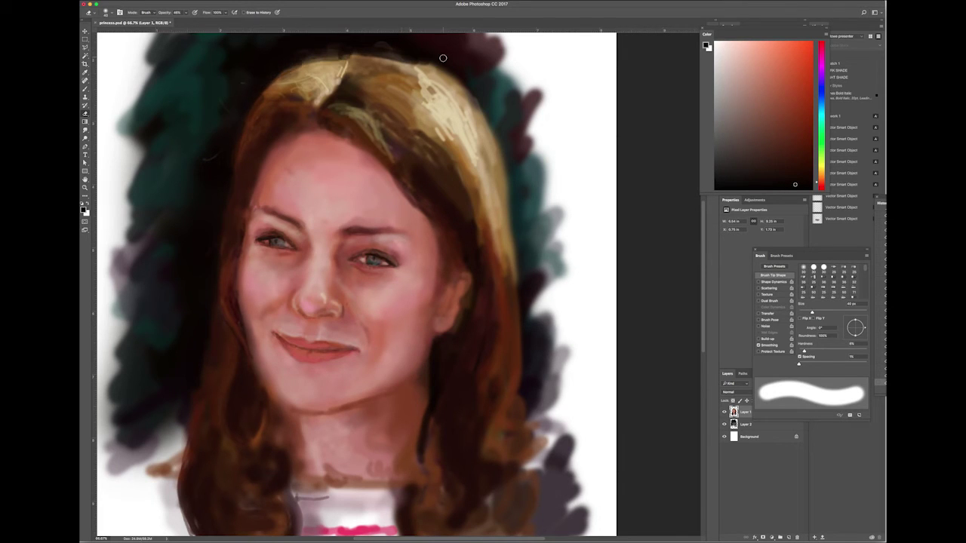
key("bracketleft")
mouse_move(451, 71)
left_mouse_down()
mouse_move(507, 178)
mouse_move(515, 280)
left_mouse_up()
left_click_drag(309, 57, 359, 54)
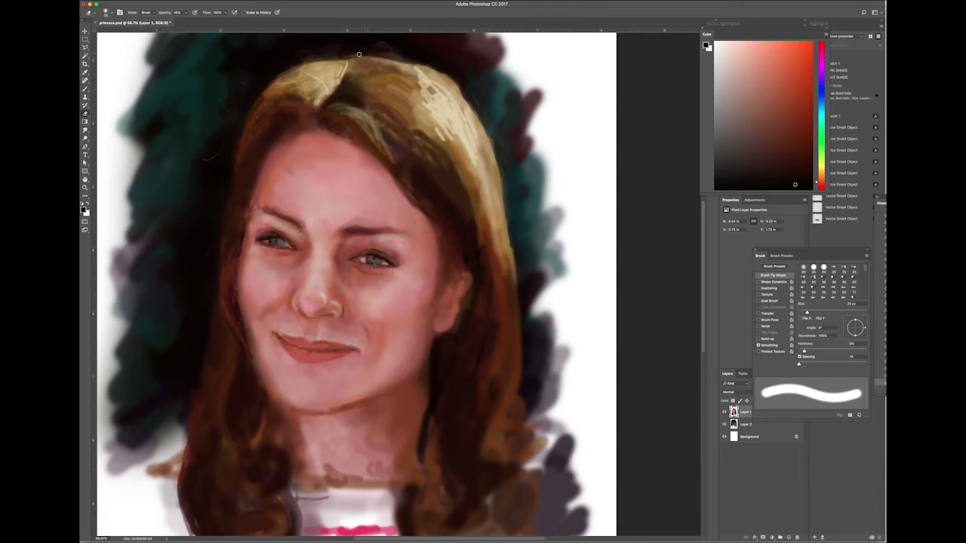
key("b")
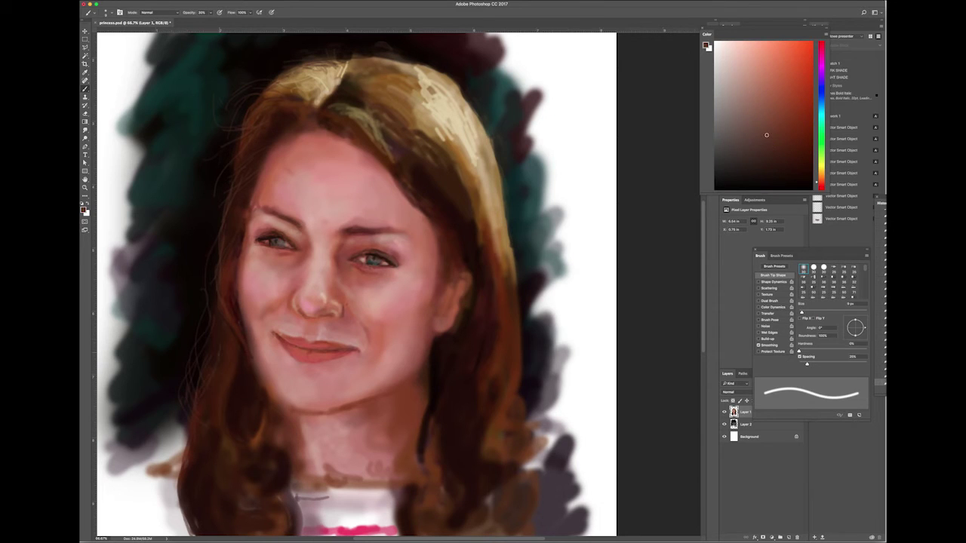
- Add darker strokes atop the hair with a 30 px brush, then light blonde strokes on the right hair at 40% opacity
key("bracketright")
key("bracketright")
key("bracketright")
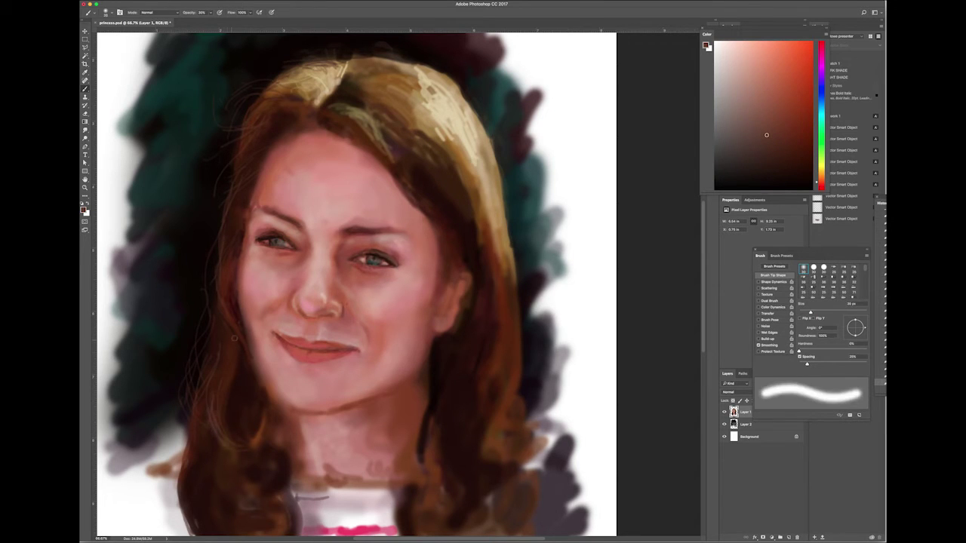
left_click_drag(295, 83, 332, 67)
key("4")
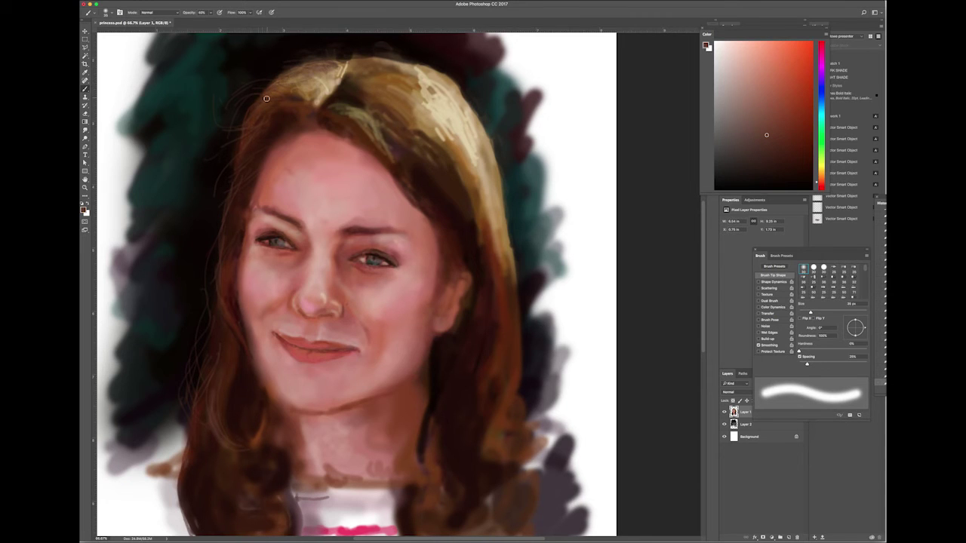
left_click(302, 96, "alt")
mouse_move(453, 168)
left_mouse_down()
mouse_move(462, 183)
mouse_move(462, 170)
left_mouse_up()
- Smooth the hair right of the face with a richer brown and lighten the top near the parting
key("period")
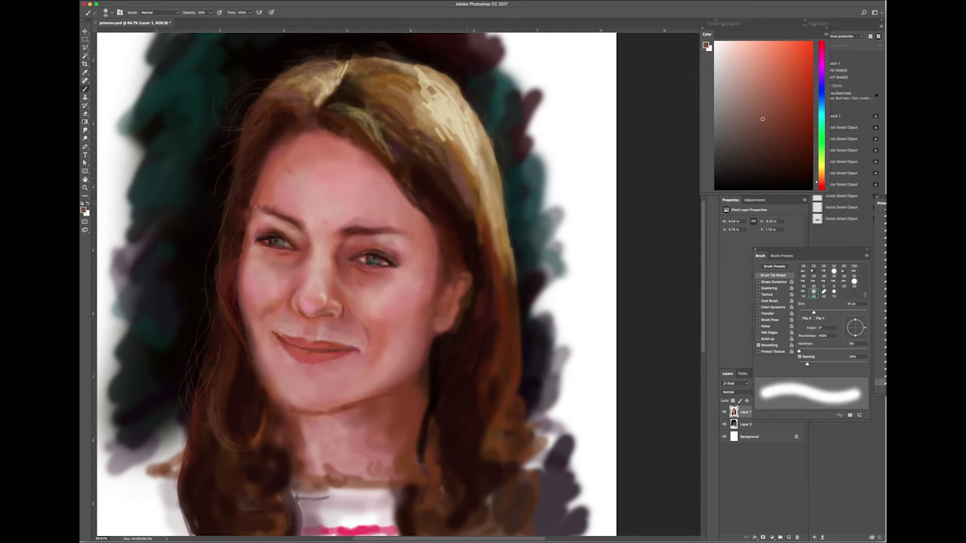
left_click(497, 275, "alt")
mouse_move(507, 294)
left_mouse_down()
mouse_move(506, 260)
mouse_move(504, 325)
left_mouse_up()
left_click_drag(494, 434, 487, 460)
left_click_drag(517, 400, 513, 313)
mouse_move(348, 115)
left_mouse_down()
mouse_move(326, 106)
mouse_move(336, 102)
mouse_move(317, 79)
left_mouse_up()
- Smooth and lighten the left hair strands, and darken the right hair beside the neck
left_click(355, 76, "alt")
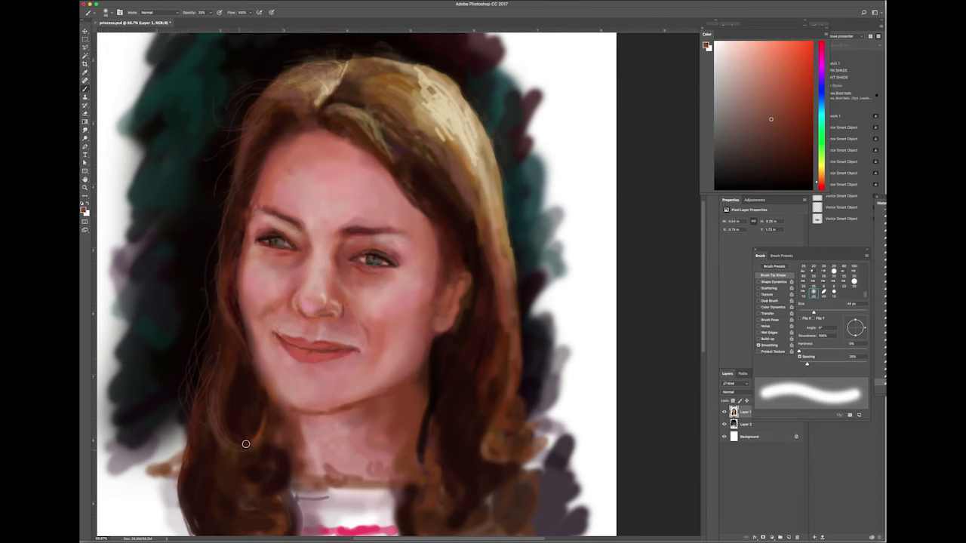
scroll(310, 417, "down", 3)
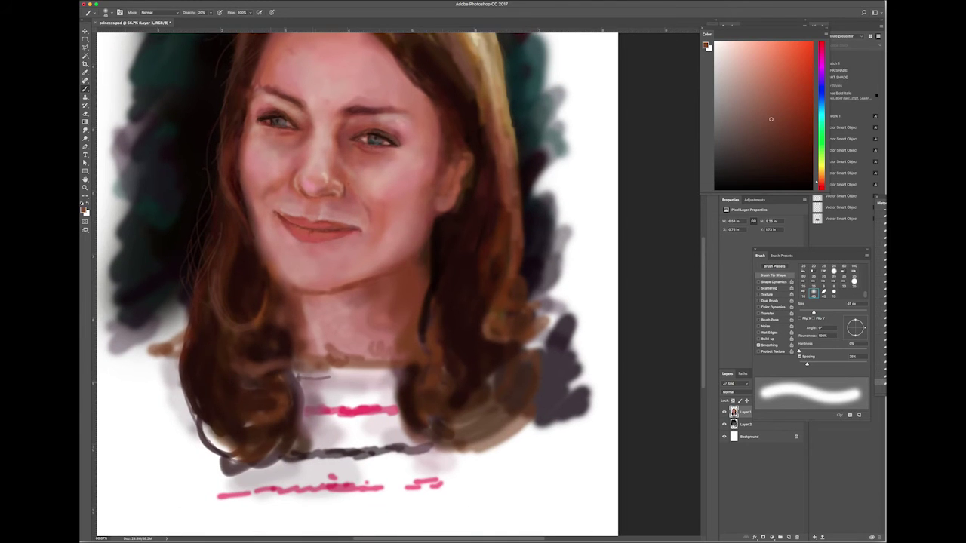
left_click_drag(200, 382, 185, 422)
left_click_drag(218, 309, 188, 378)
left_click_drag(211, 246, 193, 336)
left_click_drag(404, 441, 417, 264)
- Shade the neck with a darker skin tone at 20% brush opacity
left_click(384, 297, "alt")
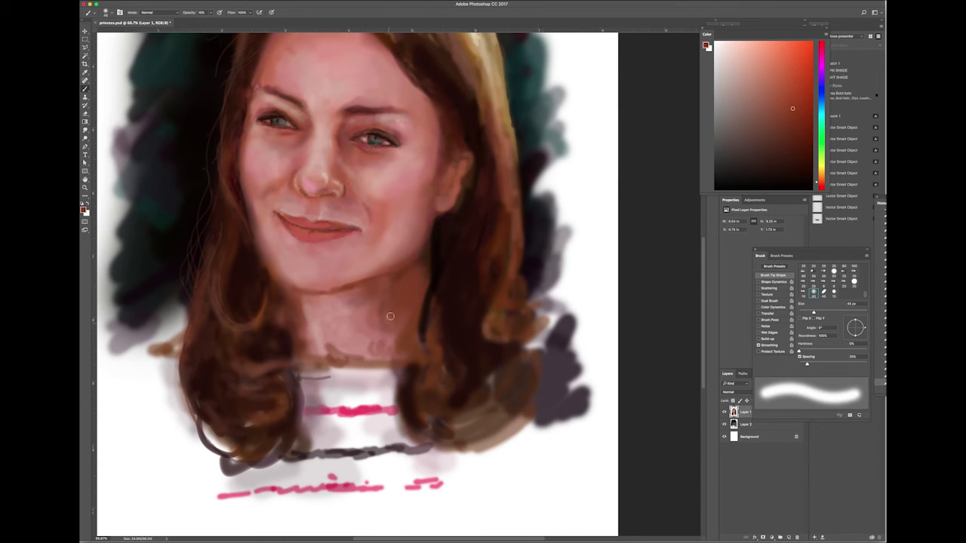
key("shift+comma")
key("2")
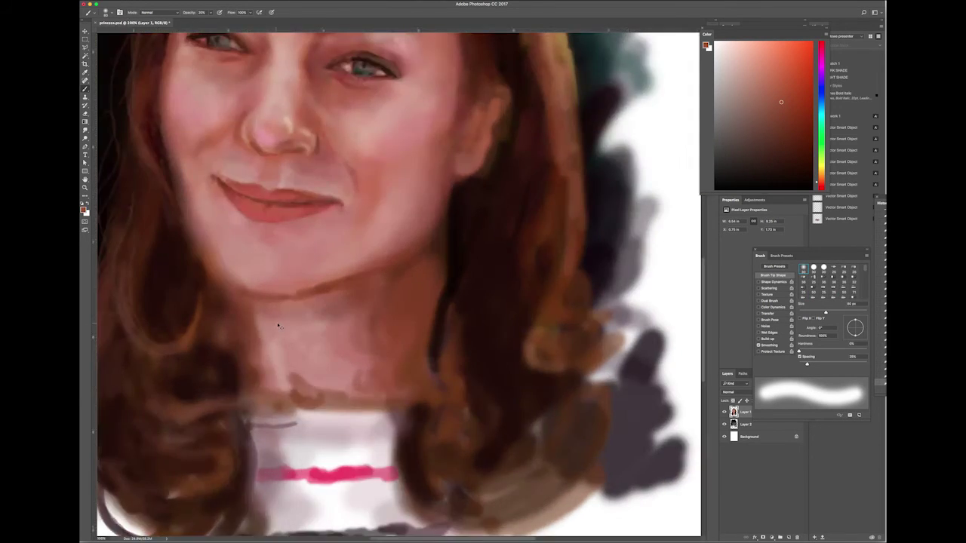
left_click(349, 319, "alt")
left_click(301, 311, "alt")
left_click_drag(313, 302, 366, 340)
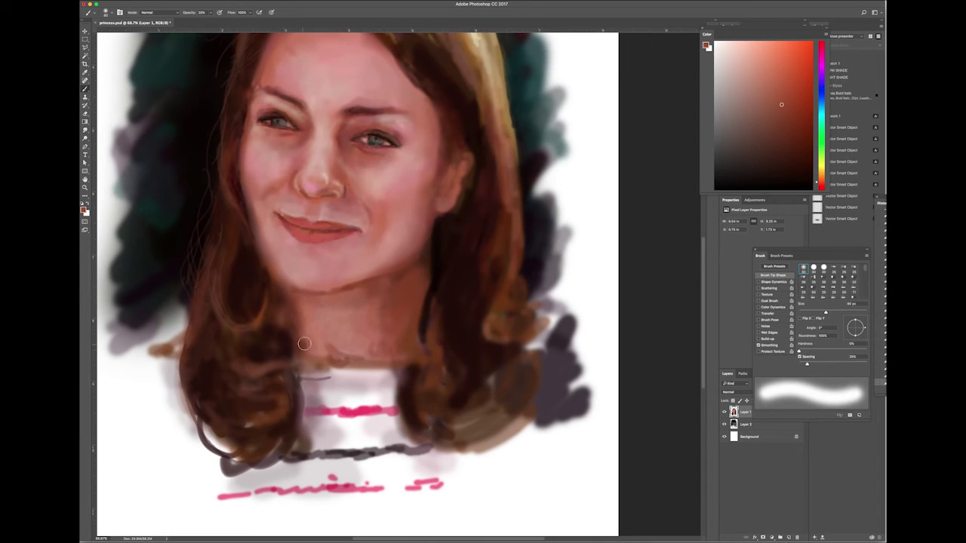
- Lighten the right side of the neck with pink and paint white over the shirt area
left_click(370, 354, "alt")
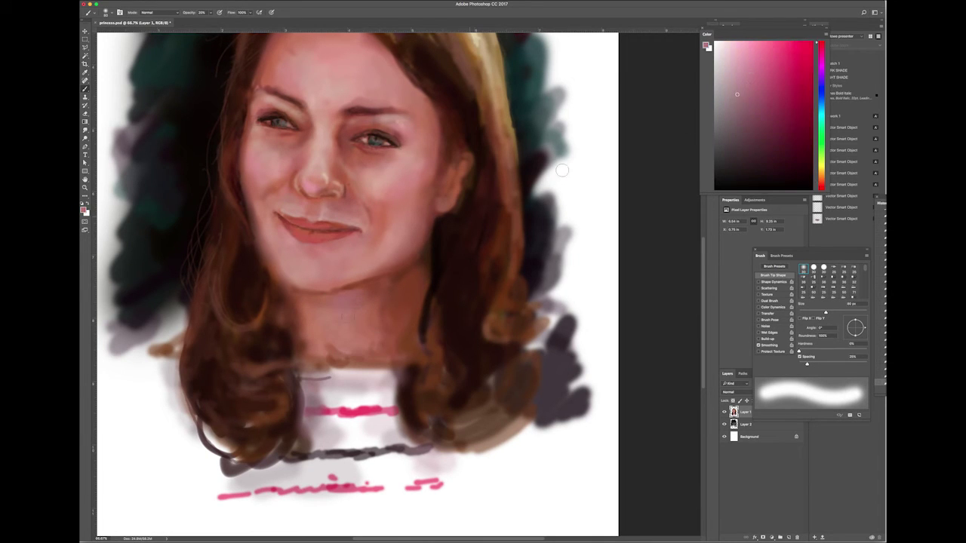
left_click(412, 295, "alt")
left_click_drag(413, 295, 382, 380)
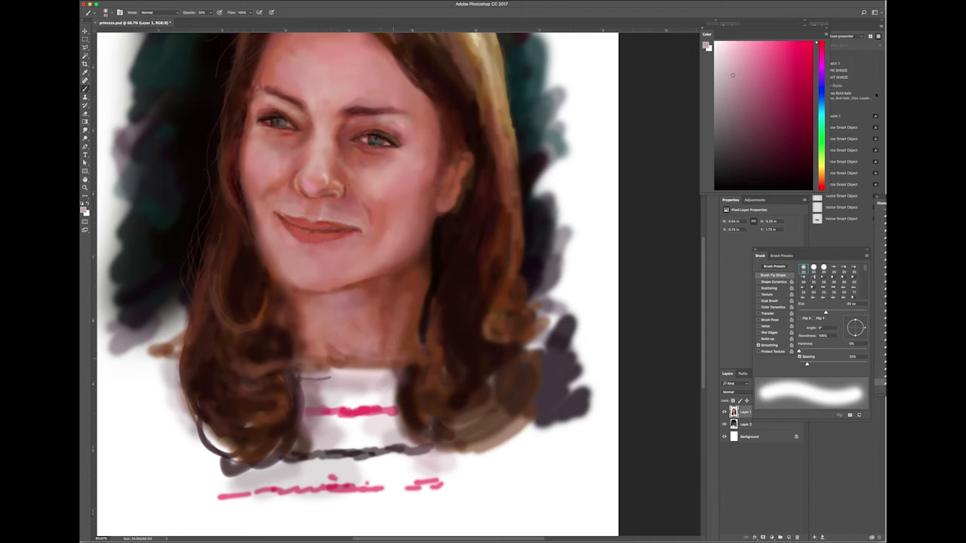
key("[")
key("[")
key("[")
mouse_move(302, 374)
left_mouse_down()
mouse_move(332, 371)
mouse_move(317, 389)
mouse_move(381, 381)
mouse_move(404, 367)
left_mouse_up()
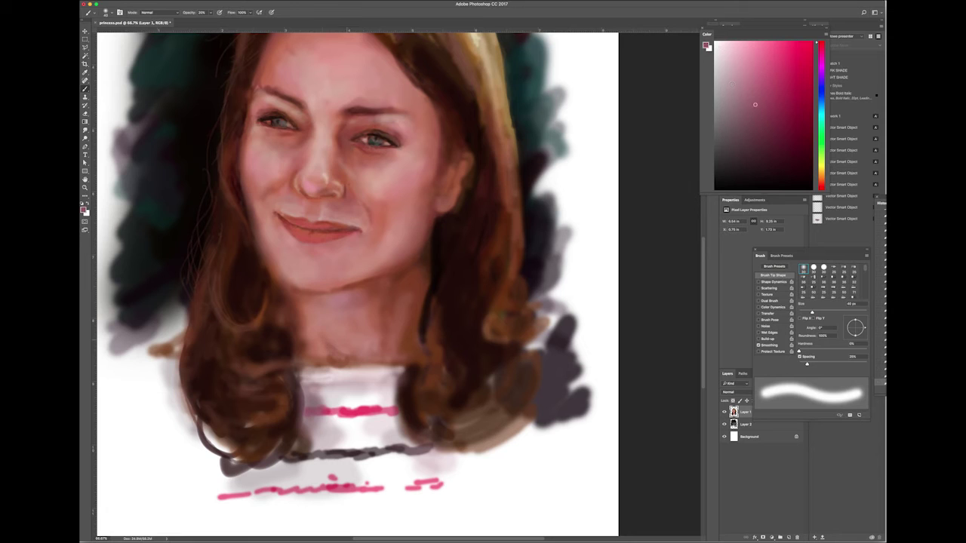
- Darken the hair edge beside the neck with dark brown strokes
left_click(435, 342, "alt")
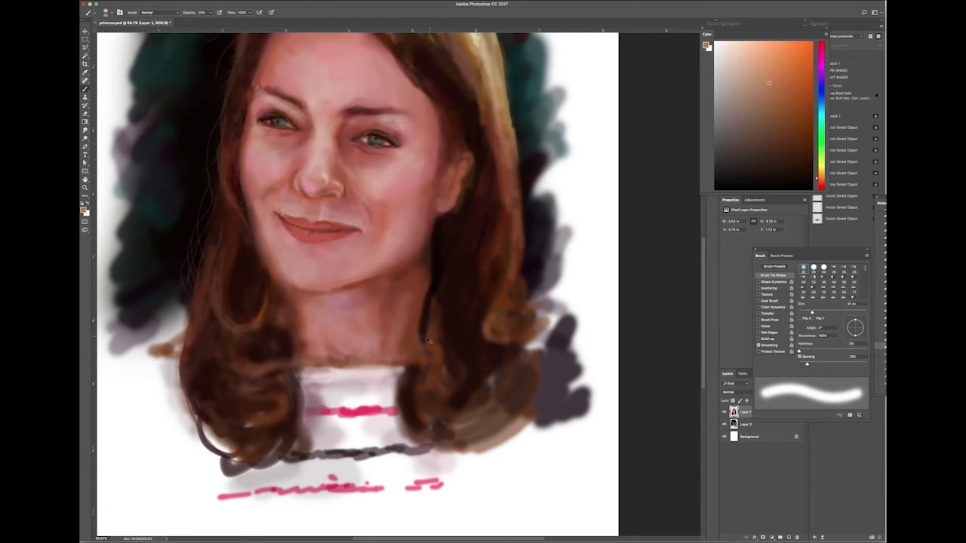
left_click(431, 334, "alt")
left_click_drag(431, 337, 443, 375)
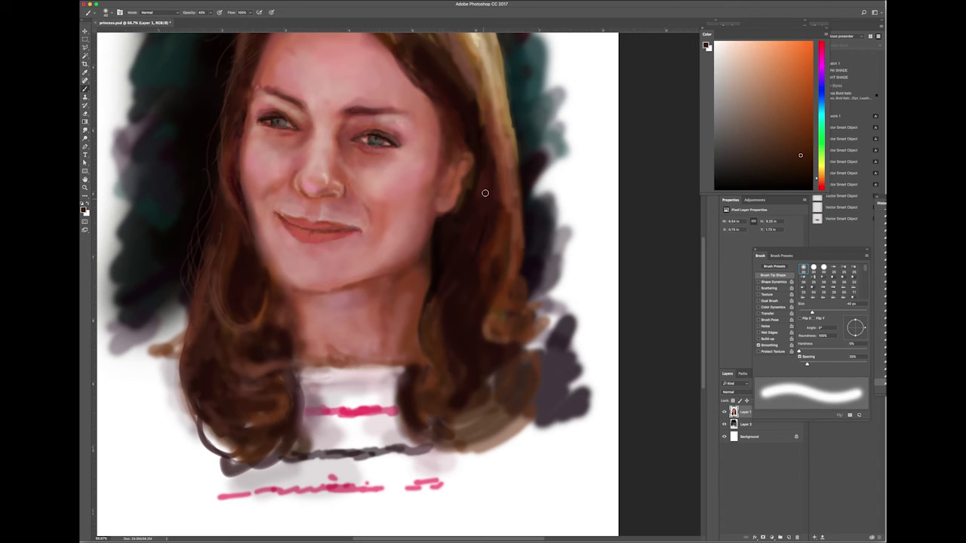
mouse_move(409, 357)
left_mouse_down()
mouse_move(414, 424)
mouse_move(464, 430)
left_mouse_up()
left_click_drag(417, 363, 407, 375)
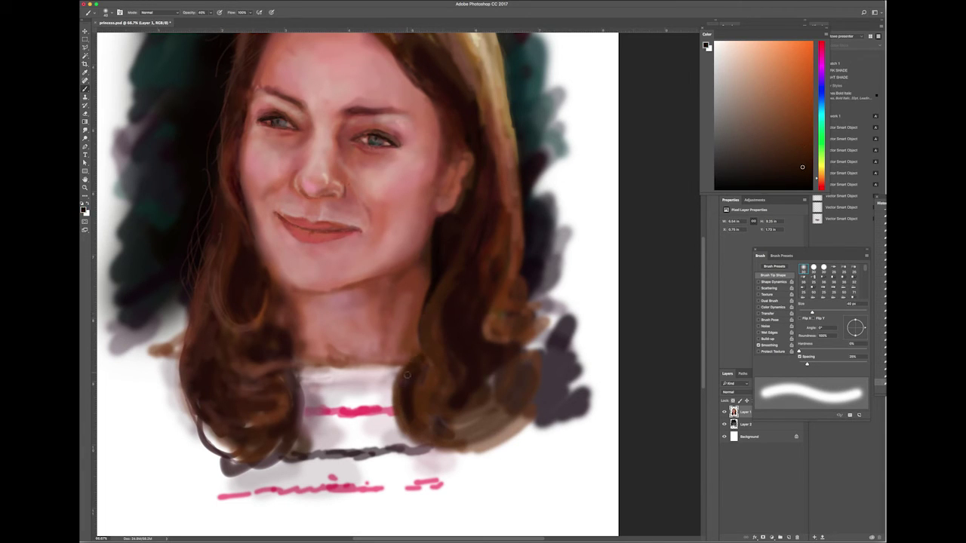
left_click_drag(423, 268, 417, 325)
left_click_drag(424, 291, 413, 352)
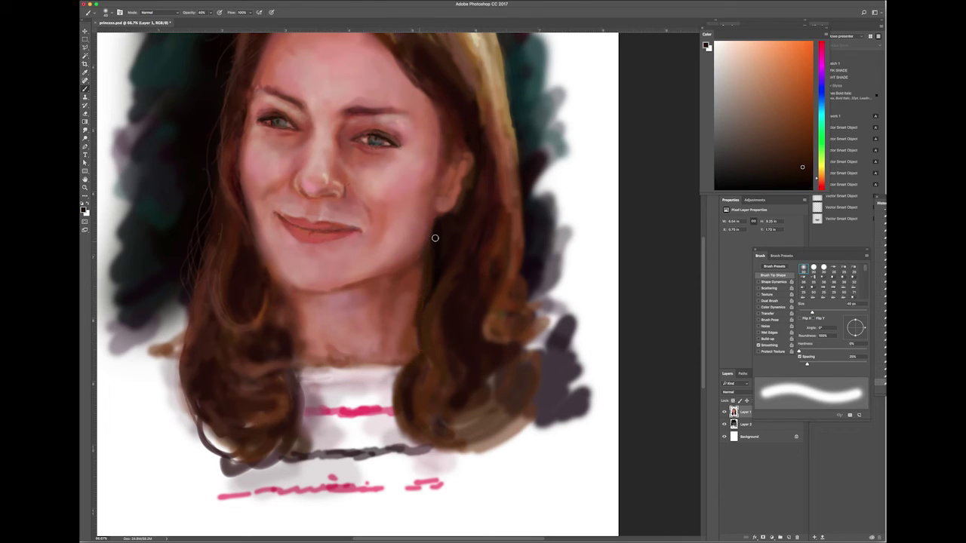
- Darken the right hair edge and lower-right curl, then add soft 20% highlights to that curl
left_click_drag(271, 281, 282, 310)
mouse_move(486, 222)
left_mouse_down()
mouse_move(508, 181)
mouse_move(494, 267)
mouse_move(501, 151)
mouse_move(490, 181)
left_mouse_up()
mouse_move(488, 379)
left_mouse_down()
mouse_move(499, 400)
mouse_move(468, 447)
left_mouse_up()
mouse_move(521, 362)
left_mouse_down()
mouse_move(483, 423)
mouse_move(431, 450)
mouse_move(516, 424)
left_mouse_up()
left_click(738, 137)
key("2")
left_click_drag(506, 375, 494, 404)
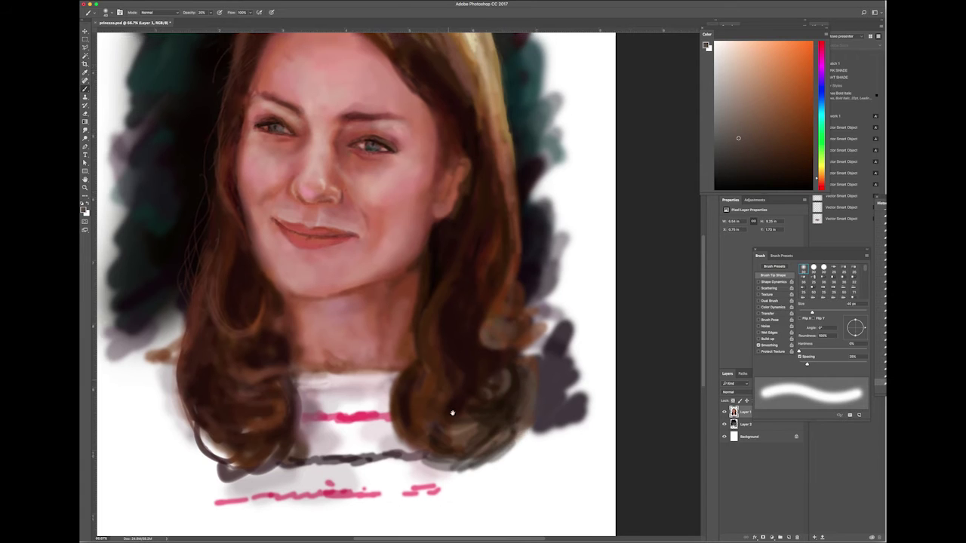
- Add light highlights near the top of the hair and save the painting
scroll(453, 405, "up", 5)
mouse_move(408, 98)
left_mouse_down()
mouse_move(420, 125)
mouse_move(404, 113)
left_mouse_up()
key("ctrl+s")
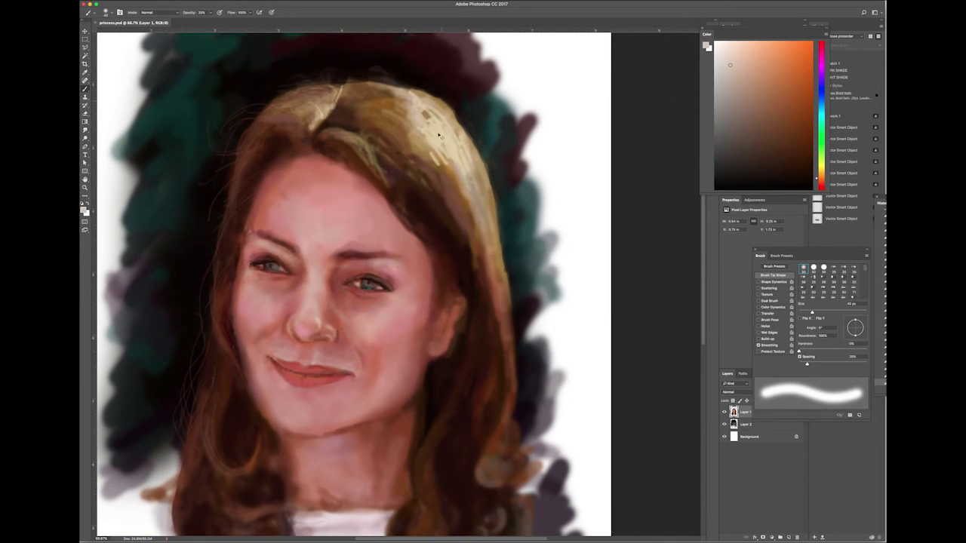
- Repaint the hair edge left of the face and lighten the right hair's outer edge
scroll(436, 120, "down", 1)
scroll(433, 142, "down", 1)
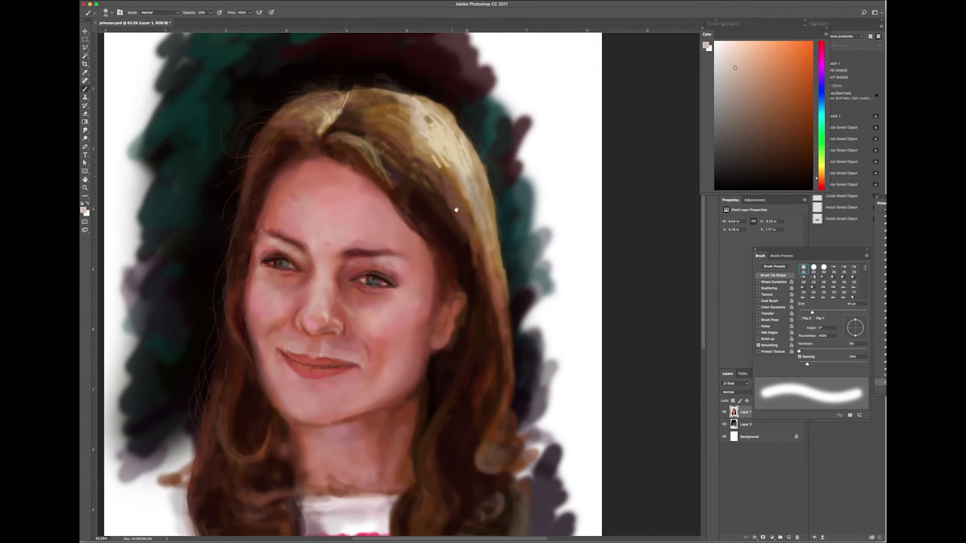
key("bracketleft")
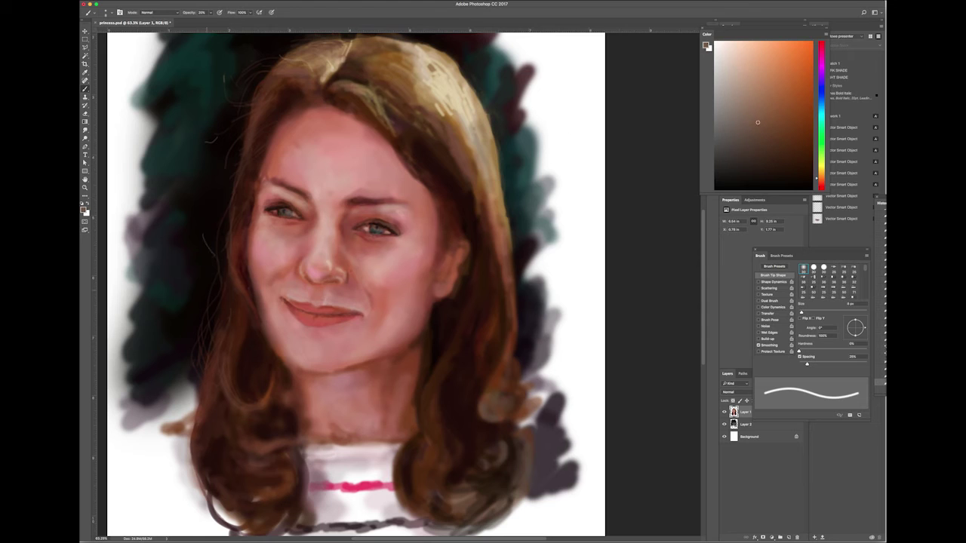
key("bracketright")
key("bracketright")
key("bracketright")
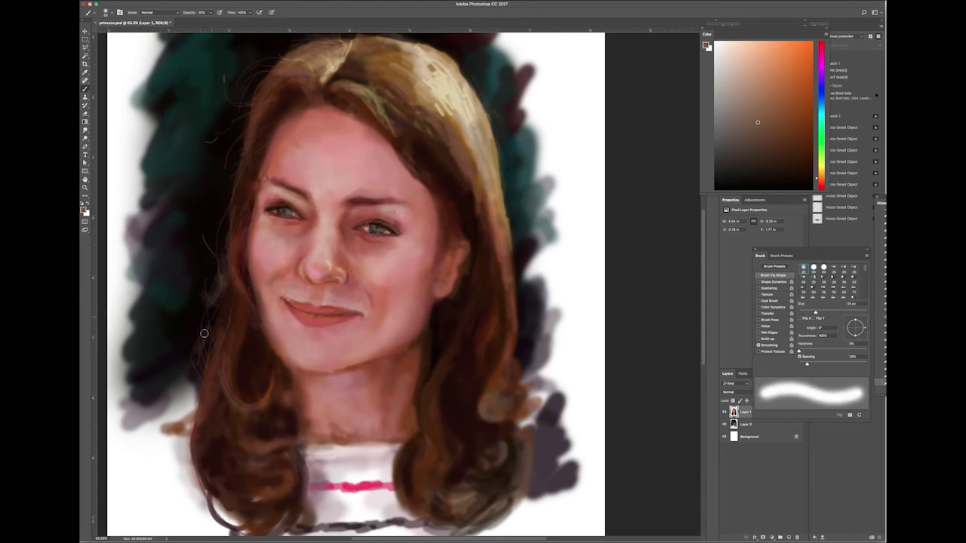
left_click_drag(200, 417, 206, 338)
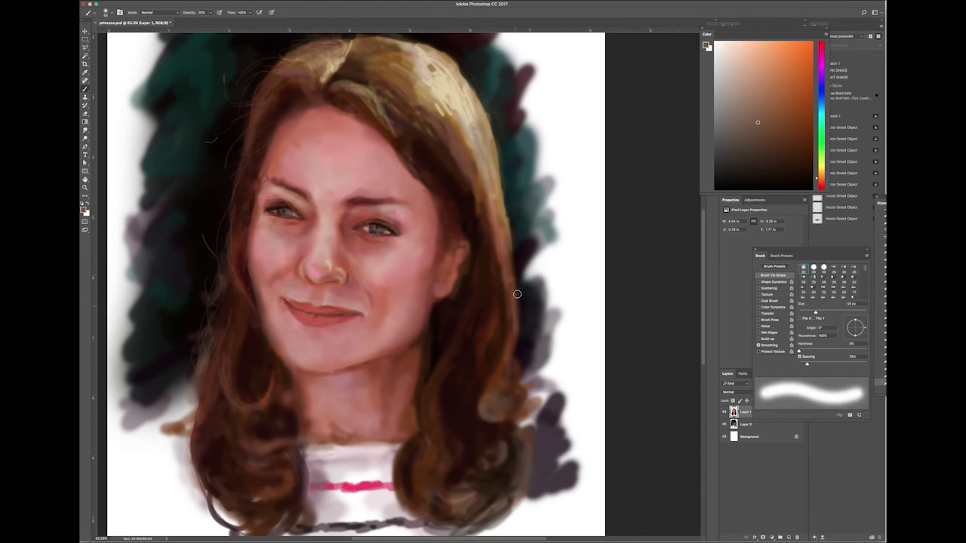
mouse_move(518, 332)
left_mouse_down()
mouse_move(521, 389)
mouse_move(498, 400)
left_mouse_up()
- Soften the purple patch at the lower-right hair edge and paint light beige over the lower background at 70% opacity
left_click(522, 346, "alt")
left_click_drag(571, 459, 566, 420)
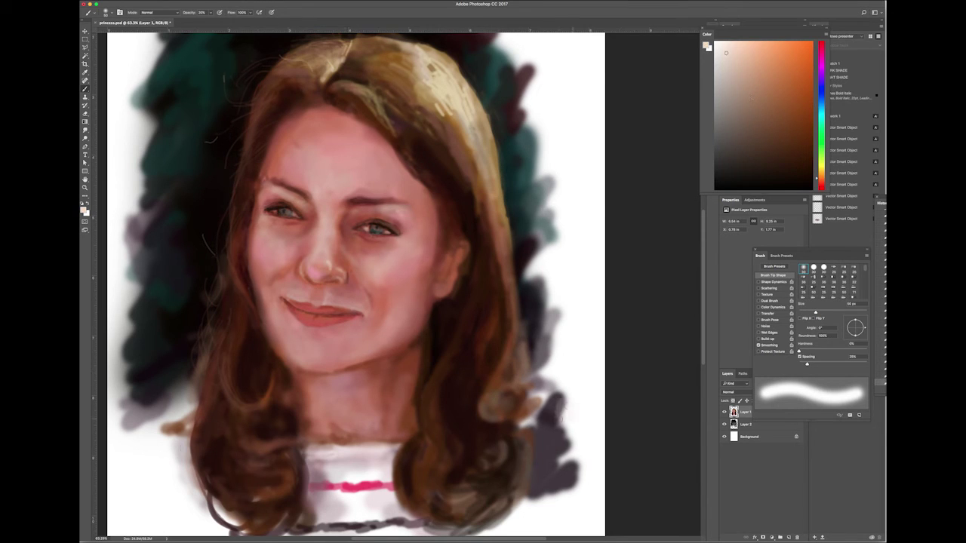
left_click_drag(164, 446, 180, 491)
key("]")
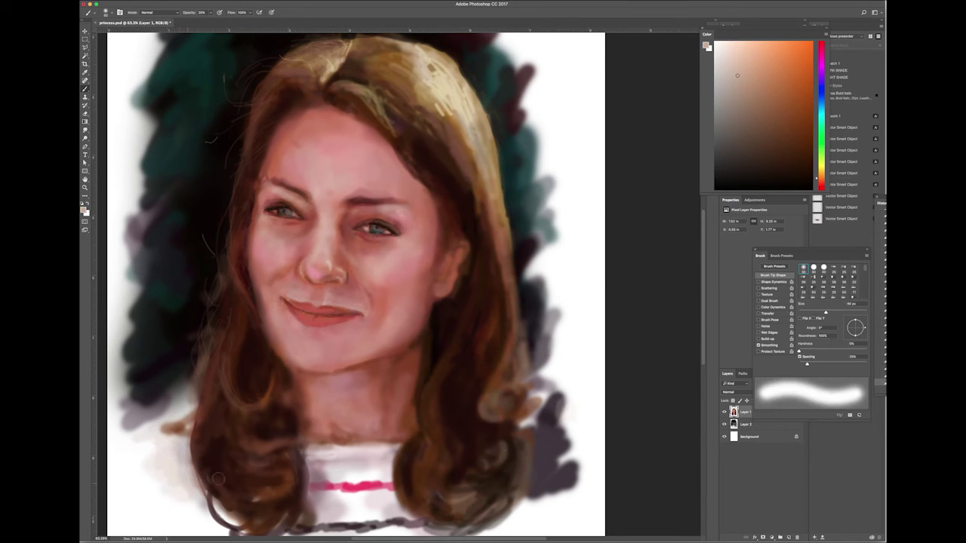
key("7")
mouse_move(535, 520)
left_mouse_down()
mouse_move(543, 453)
mouse_move(520, 529)
left_mouse_up()
- Cover the lower-right hair edge and the area below the left hair with light beige
mouse_move(525, 422)
left_mouse_down()
mouse_move(577, 464)
mouse_move(566, 504)
left_mouse_up()
left_click_drag(144, 434, 227, 532)
left_click_drag(347, 464, 400, 528)
left_click_drag(333, 483, 408, 532)
scroll(355, 513, "down", 3)
left_click_drag(227, 474, 259, 488)
- Spread light beige evenly across the lower background with a larger brush
key("bracketright")
key("bracketright")
left_click_drag(144, 415, 189, 513)
left_click_drag(128, 355, 196, 381)
left_click_drag(536, 355, 453, 491)
left_click_drag(506, 468, 302, 521)
left_click_drag(521, 491, 188, 512)
- Paint beige and beige-grey over the top's neckline and pink stripes
key("bracketleft")
left_click_drag(309, 408, 400, 392)
left_click_drag(340, 412, 374, 434)
mouse_move(302, 434)
left_mouse_down()
mouse_move(366, 487)
mouse_move(442, 498)
left_mouse_up()
left_click_drag(219, 449, 278, 446)
- Darken the right hair curl and its edge, switching between 45 px and 60 px brush tips
mouse_move(431, 423)
left_mouse_down()
mouse_move(460, 457)
mouse_move(491, 464)
left_mouse_up()
left_click_drag(483, 412, 498, 453)
key("period")
mouse_move(513, 325)
left_mouse_down()
mouse_move(532, 421)
mouse_move(499, 472)
left_mouse_up()
key("shift+comma")
mouse_move(551, 423)
left_mouse_down()
mouse_move(495, 475)
mouse_move(548, 377)
mouse_move(521, 335)
left_mouse_up()
- Darken the left part and underside of the right hair curl
mouse_move(411, 442)
left_mouse_down()
mouse_move(389, 422)
mouse_move(430, 474)
left_mouse_up()
left_click_drag(385, 423, 437, 483)
left_click_drag(384, 442, 449, 487)
left_click_drag(478, 437, 415, 494)
mouse_move(442, 490)
left_mouse_down()
mouse_move(517, 474)
mouse_move(396, 487)
left_mouse_up()
- Paint sampled brown strands into the lower-left curl
left_click(221, 410, "alt")
mouse_move(306, 442)
left_mouse_down()
mouse_move(281, 490)
mouse_move(324, 442)
left_mouse_up()
left_click_drag(306, 402, 309, 484)
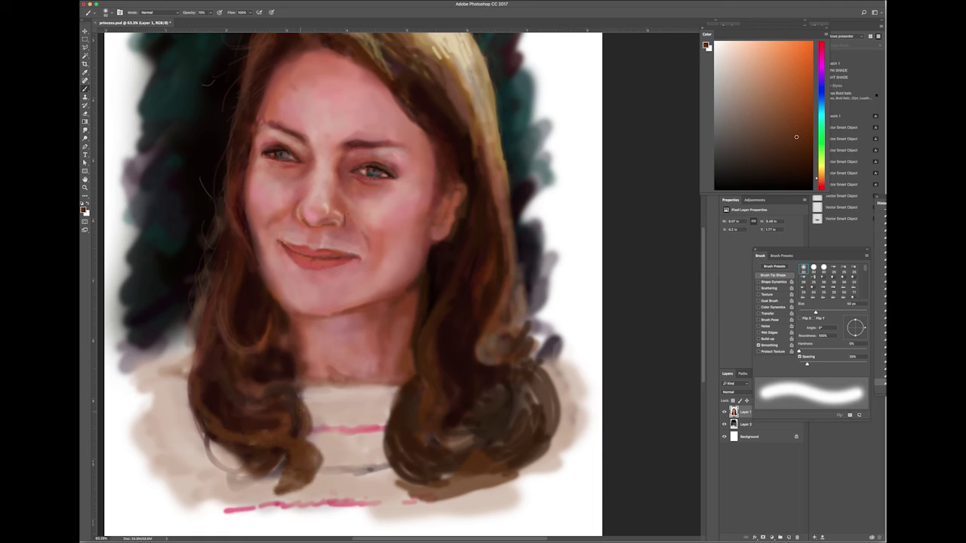
left_click_drag(333, 435, 307, 472)
left_click_drag(332, 457, 293, 500)
- Darken the bottom of the right curl with a grey-brown tip and add dark strands to the lower-left curl
mouse_move(532, 462)
left_mouse_down()
mouse_move(453, 504)
mouse_move(521, 519)
left_mouse_up()
left_click_drag(483, 491, 419, 505)
left_click(561, 448)
left_click(537, 459, "alt")
left_click_drag(537, 459, 507, 494)
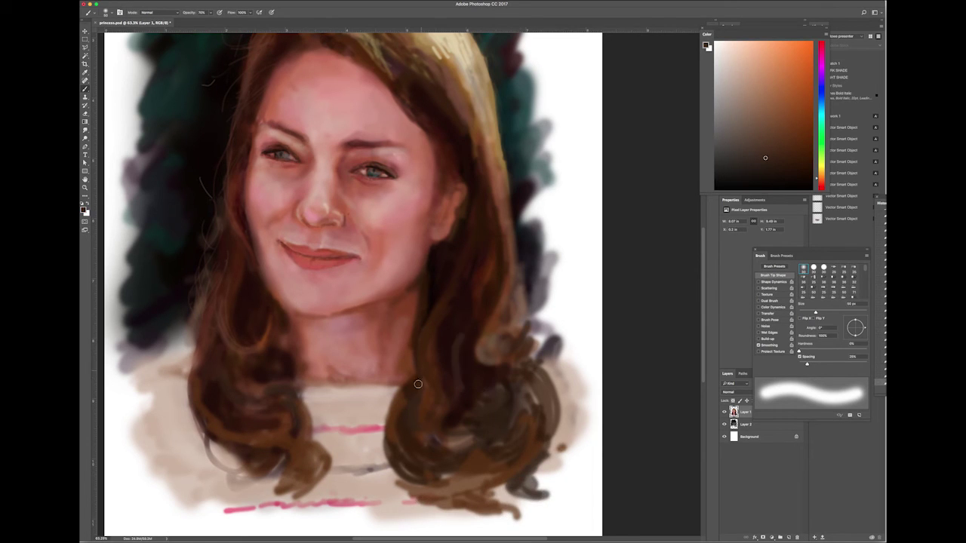
left_click(285, 453, "alt")
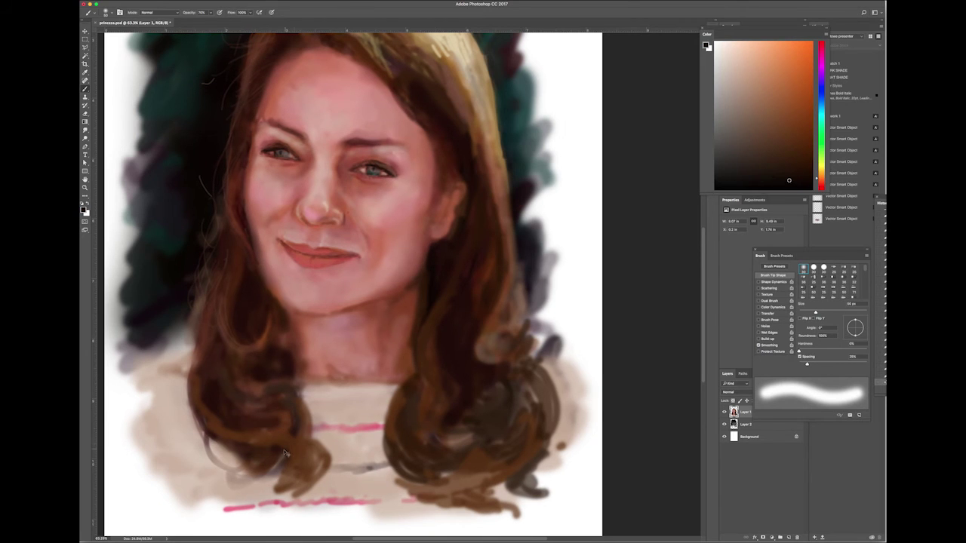
mouse_move(283, 455)
left_mouse_down()
mouse_move(290, 473)
mouse_move(279, 478)
left_mouse_up()
- With a 105 px brush, darken the left strand, lower-left curl and strands beside the neck
key("bracketleft")
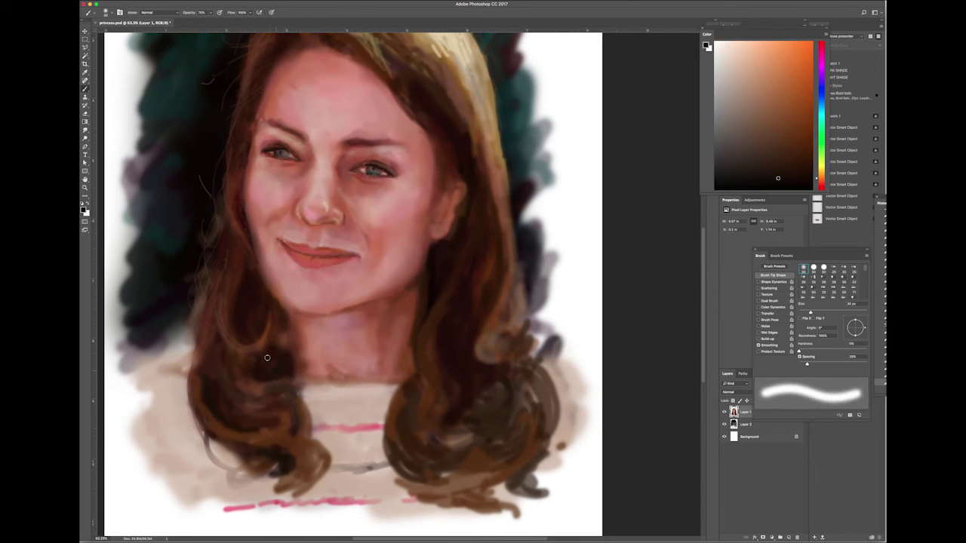
key("bracketright")
key("bracketright")
key("bracketright")
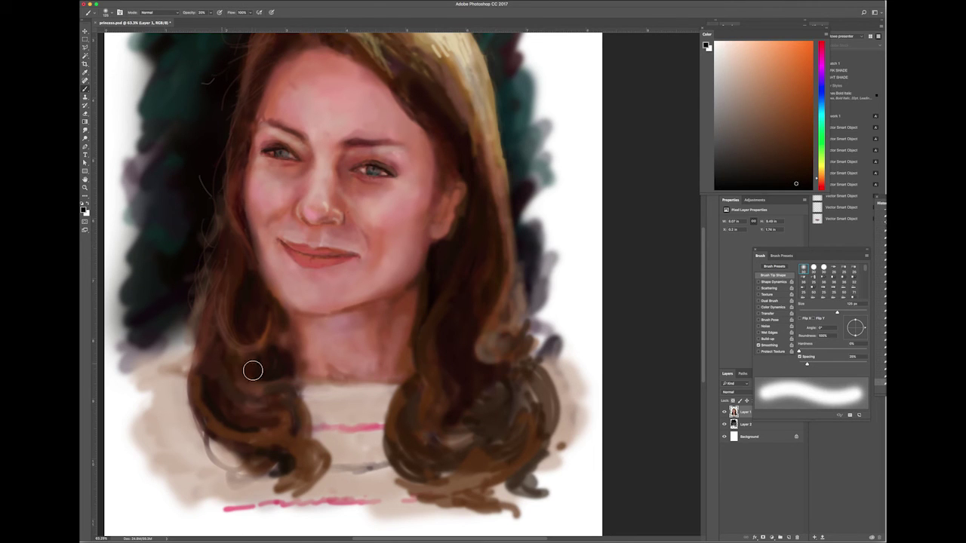
left_click_drag(198, 359, 195, 442)
mouse_move(306, 396)
left_mouse_down()
mouse_move(315, 461)
mouse_move(316, 411)
left_mouse_up()
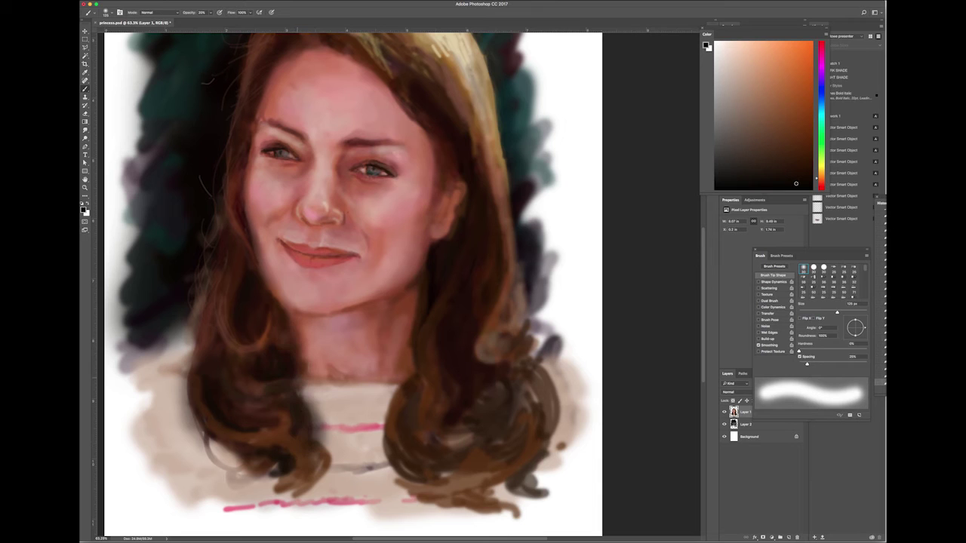
left_click_drag(417, 295, 401, 417)
mouse_move(500, 381)
left_mouse_down()
mouse_move(482, 448)
mouse_move(448, 475)
left_mouse_up()
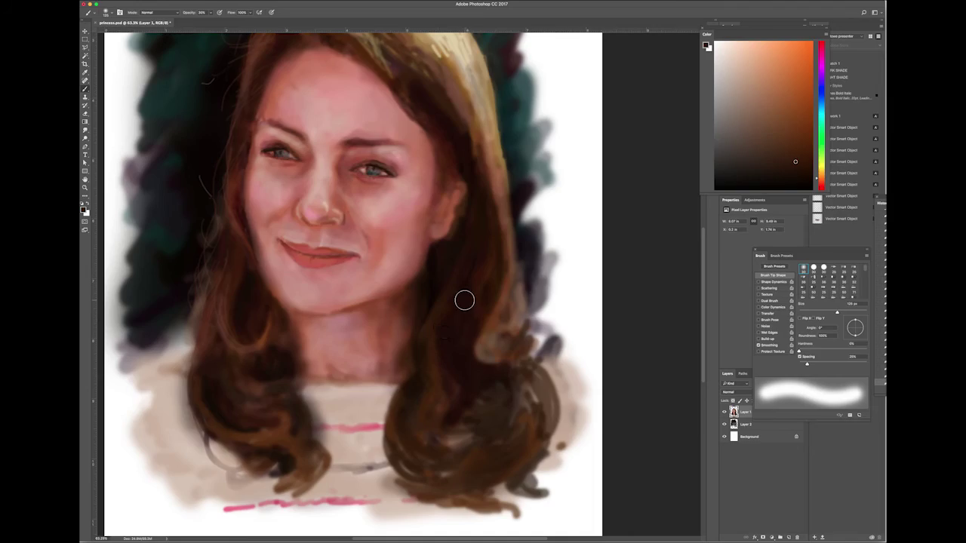
- Deepen the lower-right curl and paint dark strands over the upper-right hair and left hair edge
left_click_drag(463, 298, 433, 347)
left_click(433, 346, "alt")
left_click_drag(437, 59, 393, 97)
left_click_drag(276, 52, 243, 138)
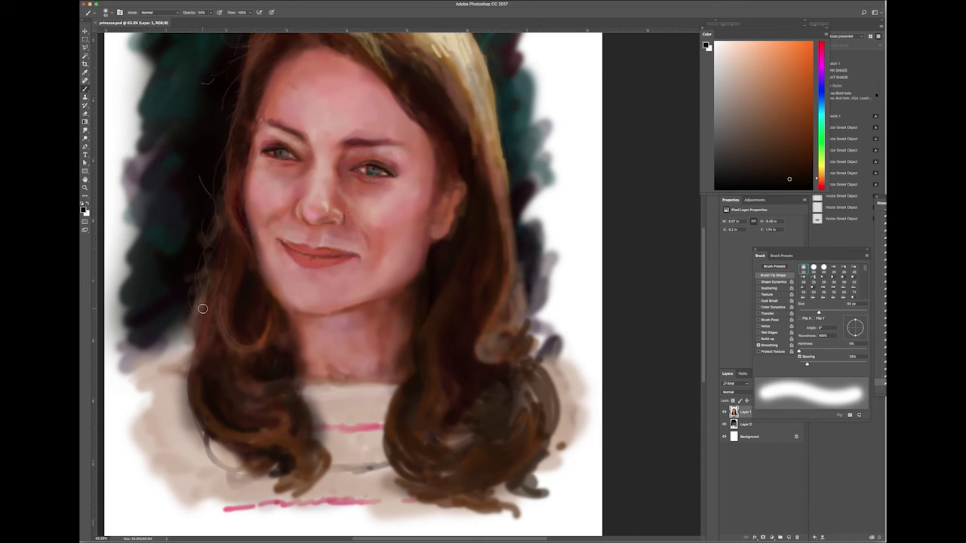
scroll(461, 384, "up", 5)
left_click(449, 147, "alt")
- Darken the upper-right hair, then add light tan strands at the left hair edge with a 10 px brush
left_click_drag(446, 144, 459, 180)
key("bracketright")
key("1")
left_click(490, 186, "alt")
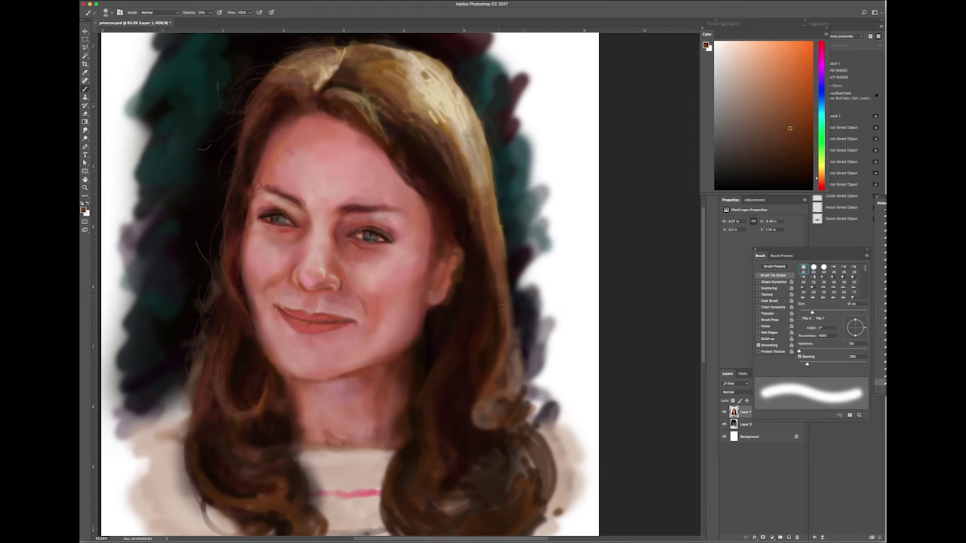
left_click(367, 74, "alt")
key("bracketleft")
key("bracketleft")
key("bracketleft")
left_click_drag(190, 381, 186, 403)
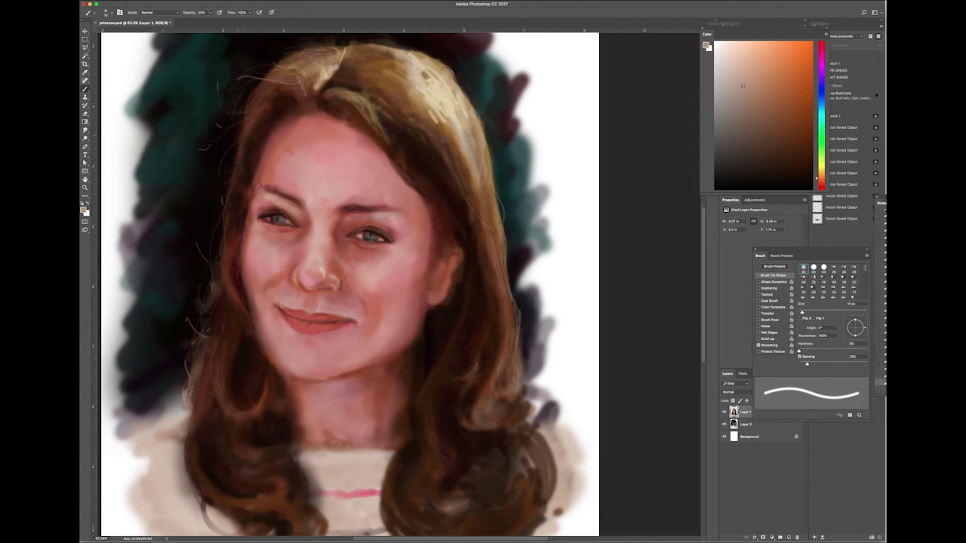
- Paint thin light strands near the hair parting at 50% opacity
key("5")
mouse_move(314, 74)
left_mouse_down()
mouse_move(294, 95)
mouse_move(271, 86)
left_mouse_up()
mouse_move(356, 113)
left_mouse_down()
mouse_move(340, 121)
mouse_move(359, 127)
left_mouse_up()
left_click_drag(315, 78, 311, 102)
- Choose a near-black colour for the lashes and zoom to 100% on the face
left_click(782, 127)
left_click_drag(782, 126, 790, 156)
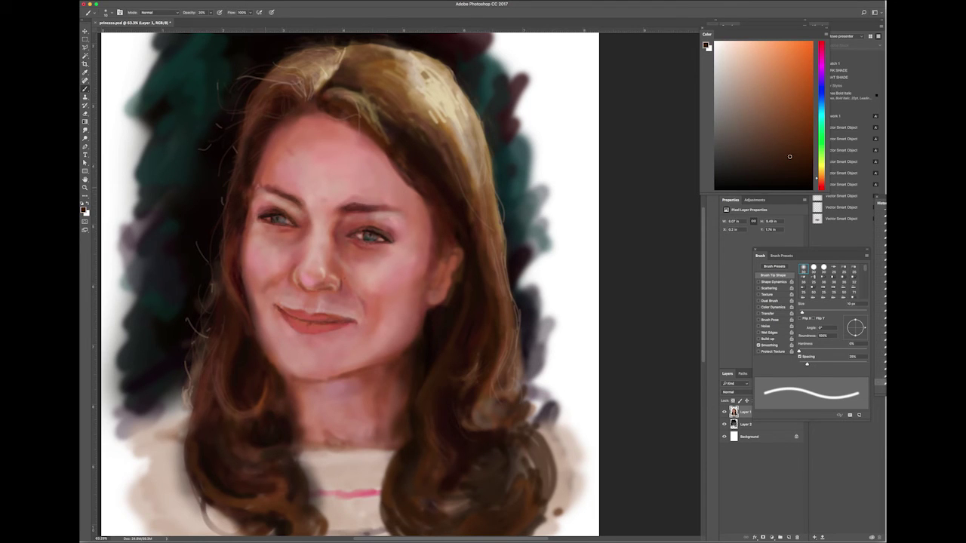
left_click(795, 142)
left_click_drag(795, 142, 795, 181)
key("ctrl+1")
left_click(455, 215, "alt")
left_click(778, 180)
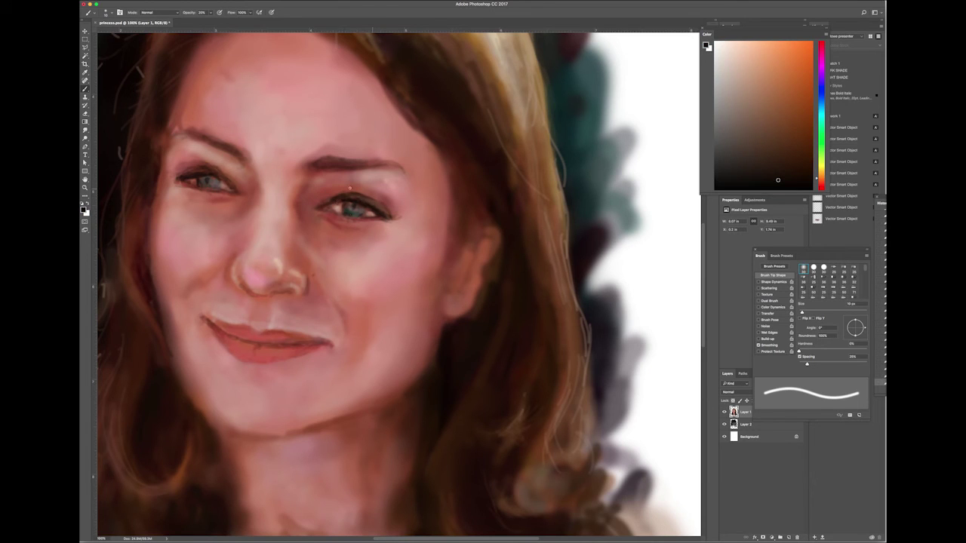
- Darken the right eye's upper lash line and extend its outer corner
left_click_drag(384, 203, 314, 210)
left_click_drag(388, 213, 377, 207)
left_click(352, 213, "alt")
left_click(727, 62)
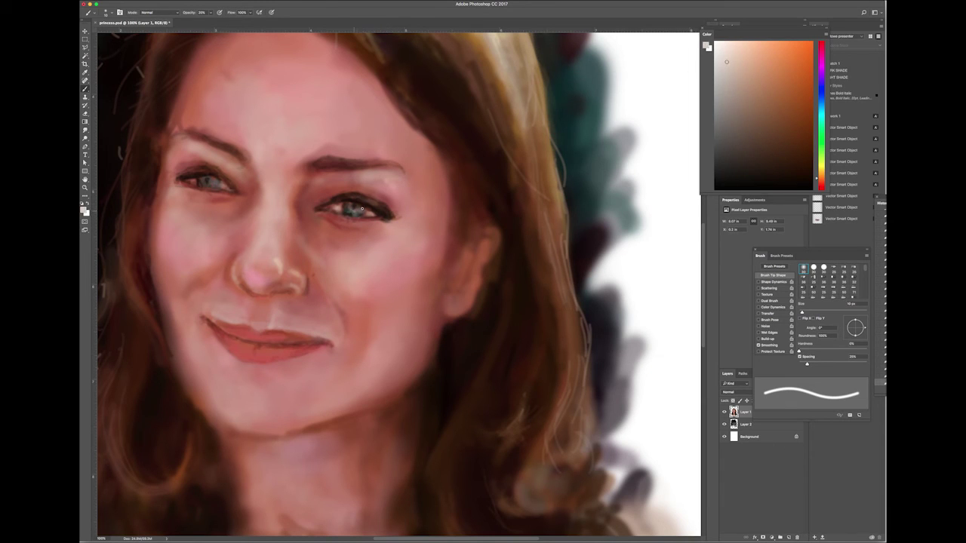
left_click(578, 157, "alt")
- Switch to the basic 15 px round brush, enlarge it, and pick a light pink-peach tone
key("comma")
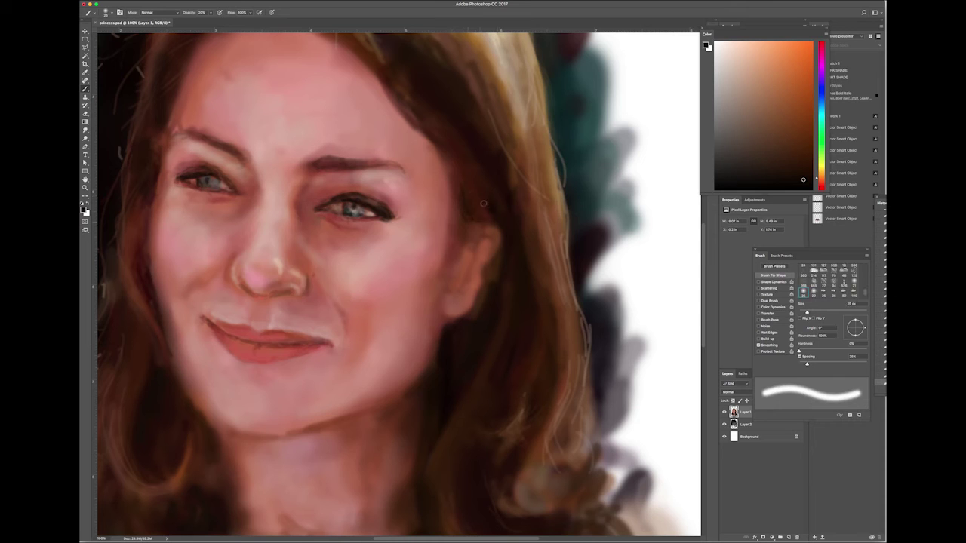
key("comma")
left_click(492, 240, "alt")
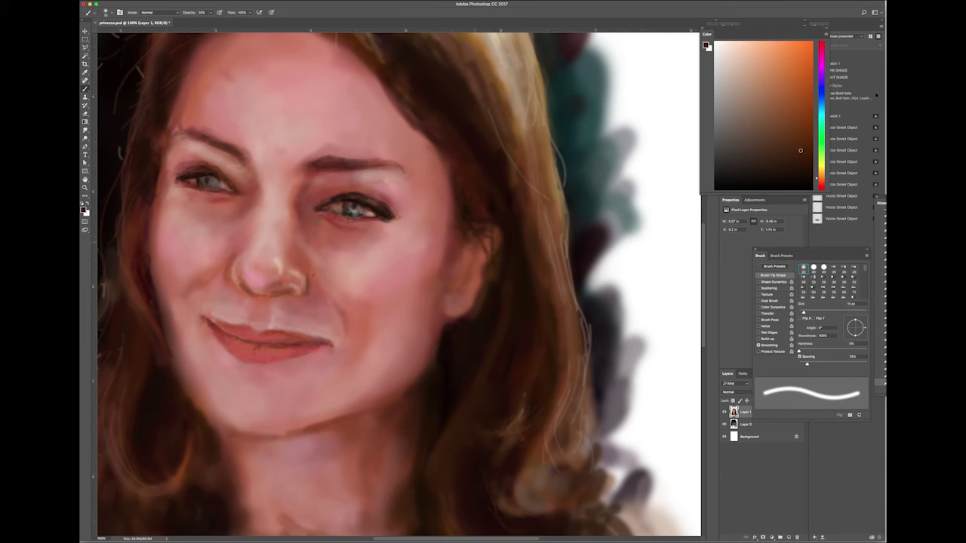
key("1")
key("bracketright")
key("bracketright")
key("bracketright")
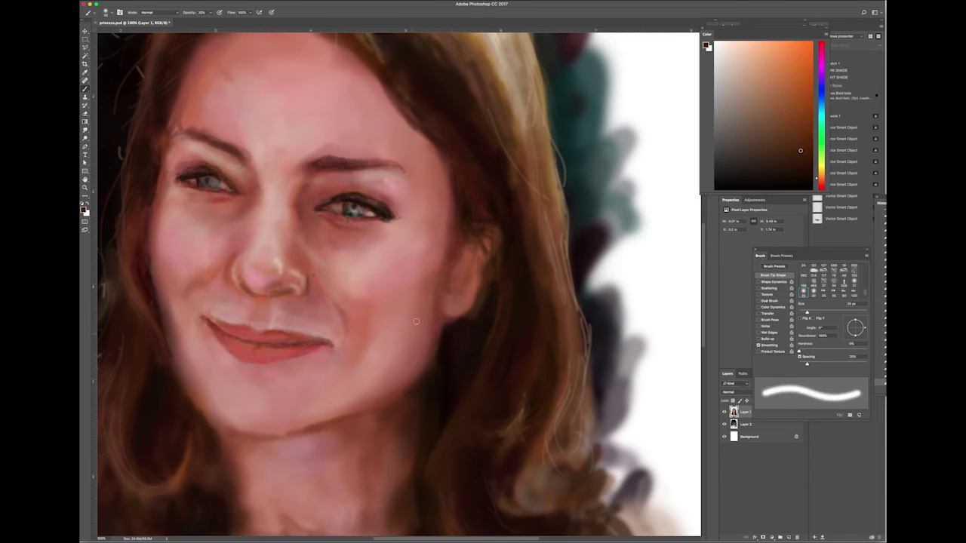
key("bracketright")
key("bracketright")
key("bracketright")
left_click(163, 188, "alt")
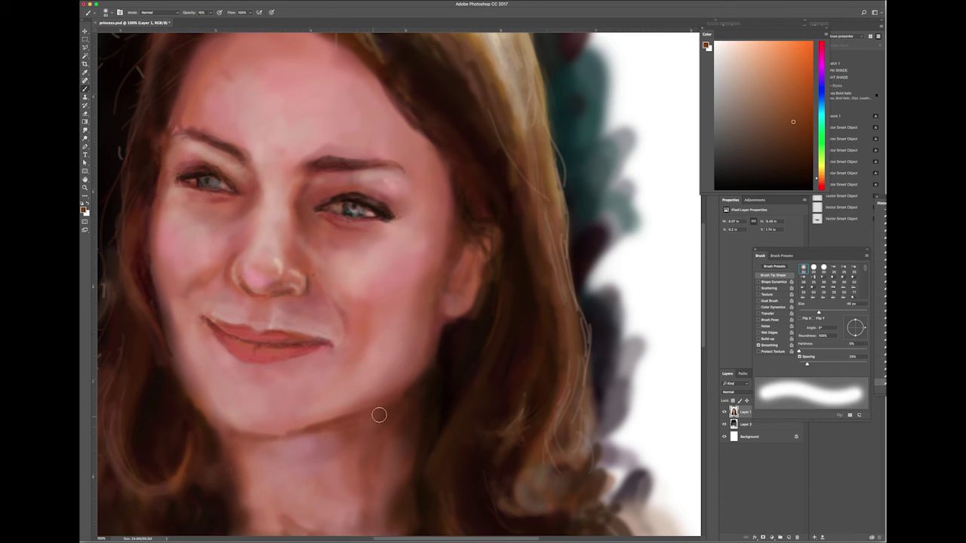
left_click(287, 304, "alt")
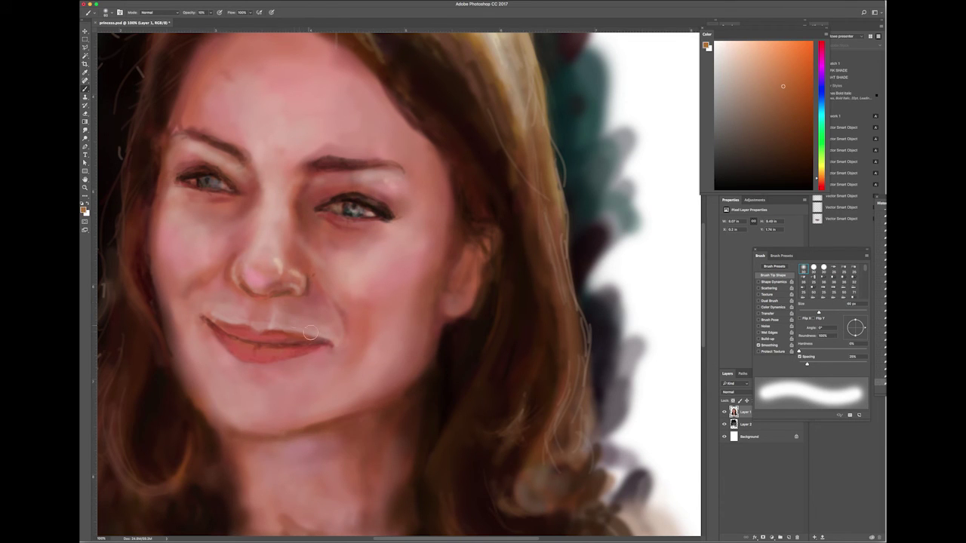
left_click(249, 316, "alt")
- Deepen the right corner of the lips with a small, very dark reddish-brown brush
key("comma")
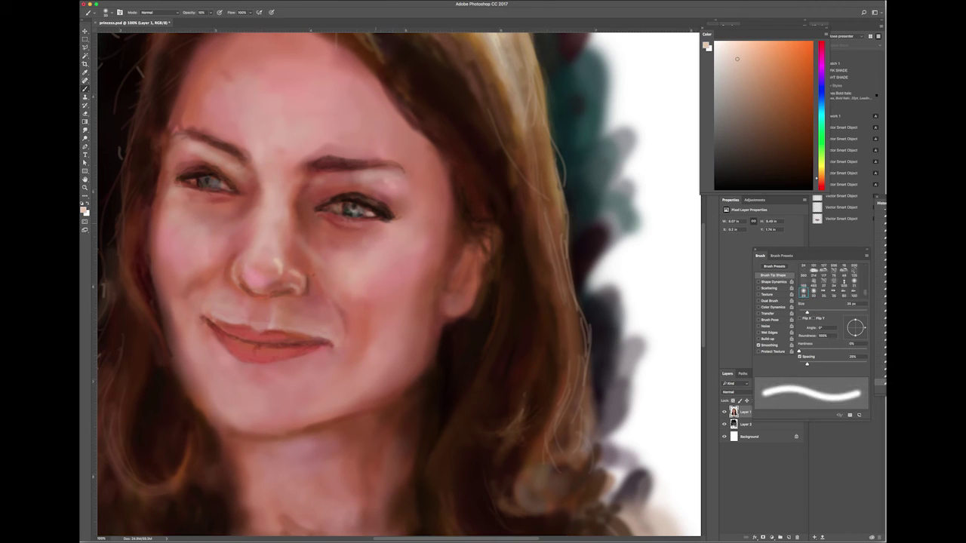
key("period")
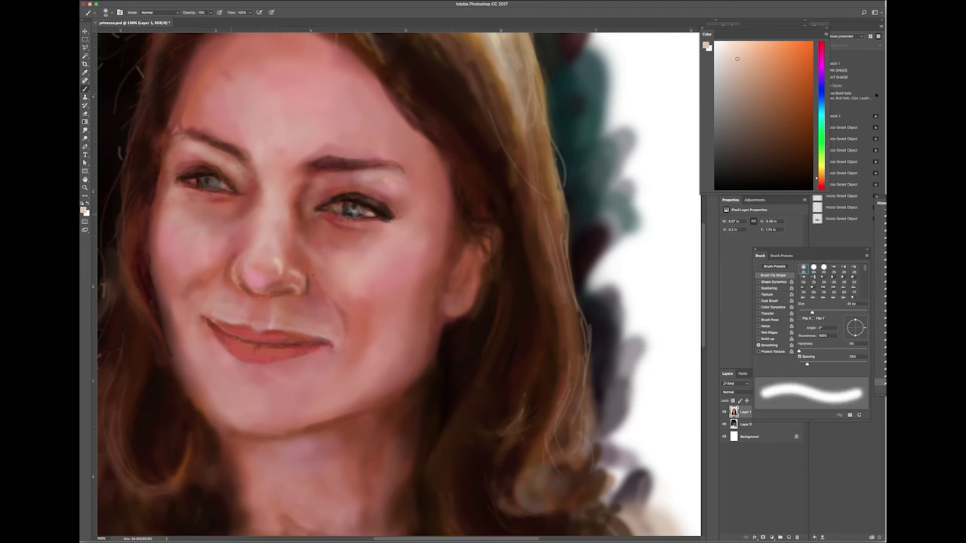
left_click(351, 59, "alt")
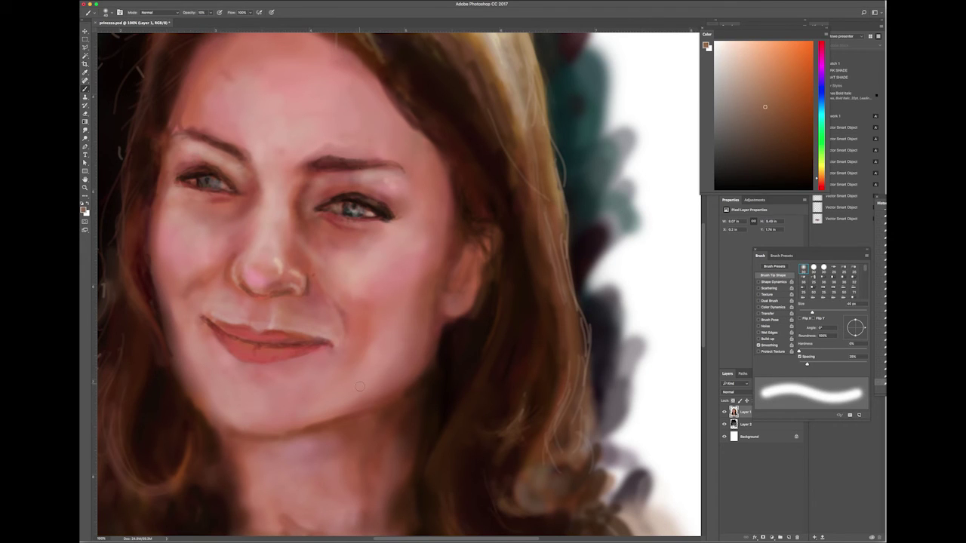
key("bracketright")
key("bracketright")
left_click(169, 157, "alt")
key("bracketleft")
key("bracketleft")
key("bracketleft")
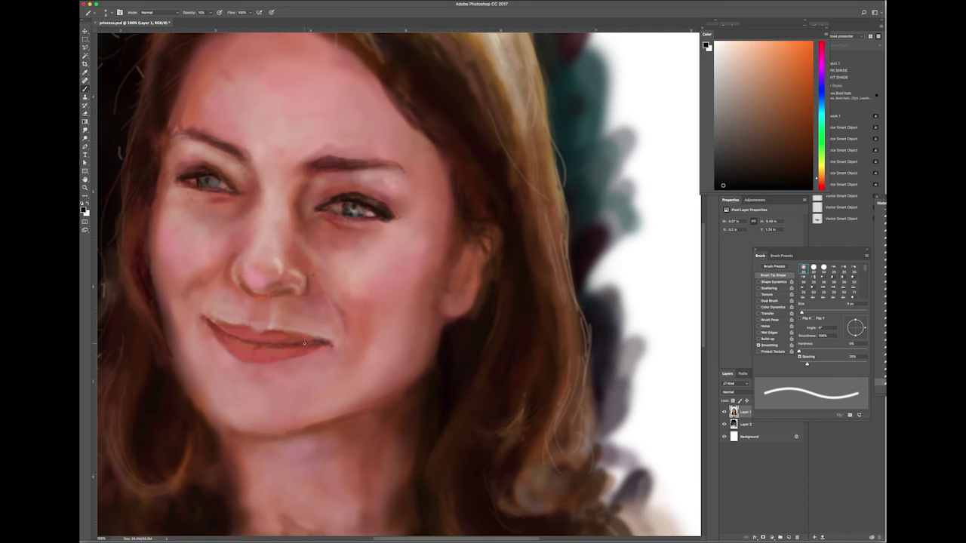
left_click_drag(305, 342, 322, 342)
- Define the right cheek edge and paint dark shadow strokes near the cheek and ear
left_click(455, 281, "alt")
key("bracketright")
key("bracketright")
left_click_drag(455, 285, 470, 259)
left_click(470, 259, "alt")
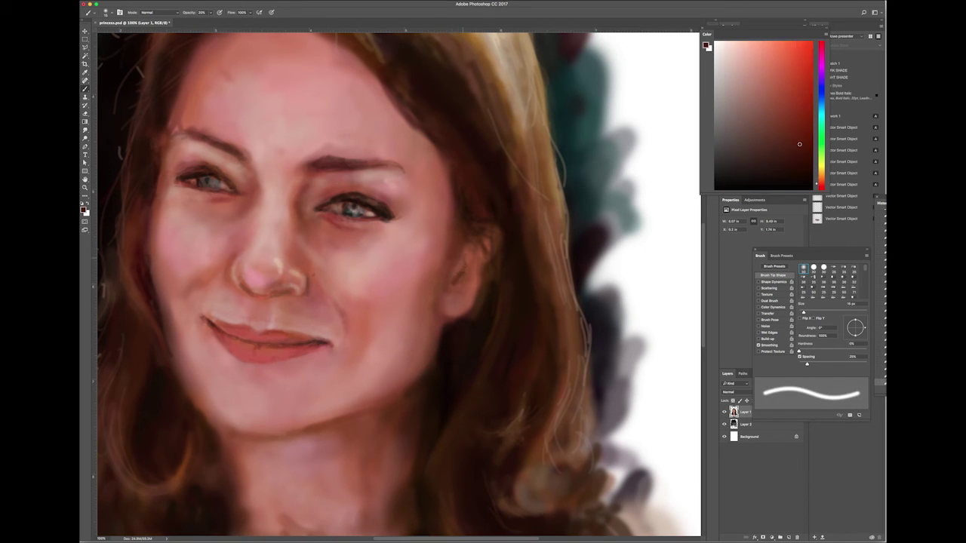
key("bracketright")
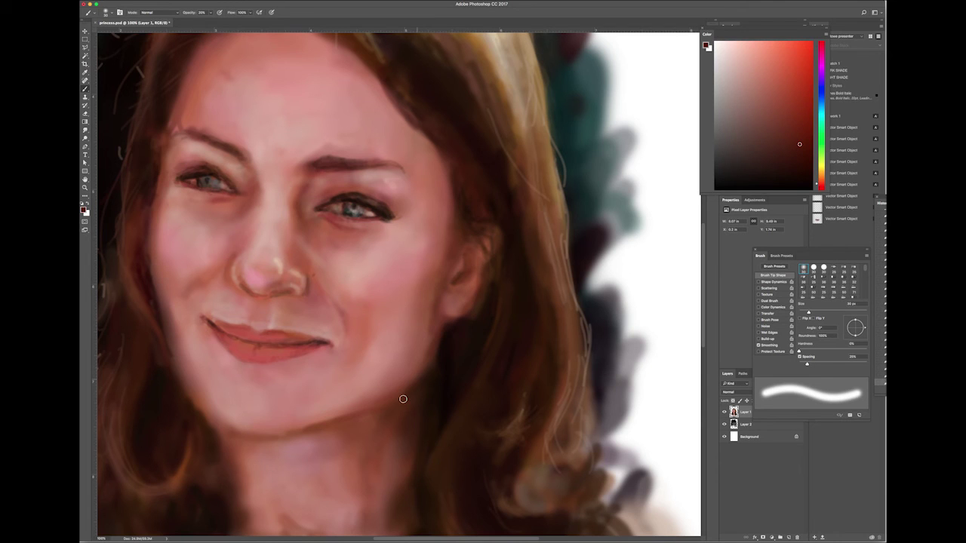
key("bracketleft")
key("bracketleft")
key("bracketleft")
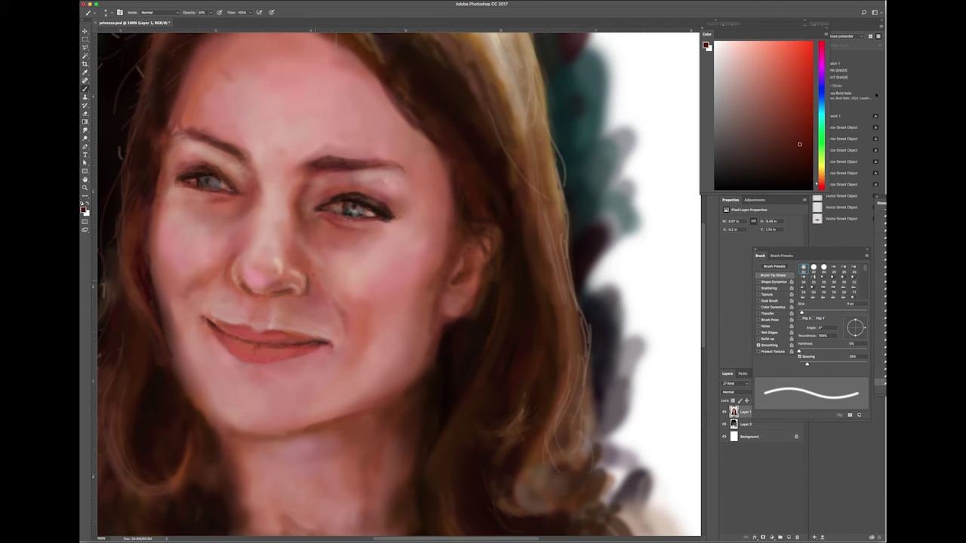
left_click_drag(453, 296, 436, 335)
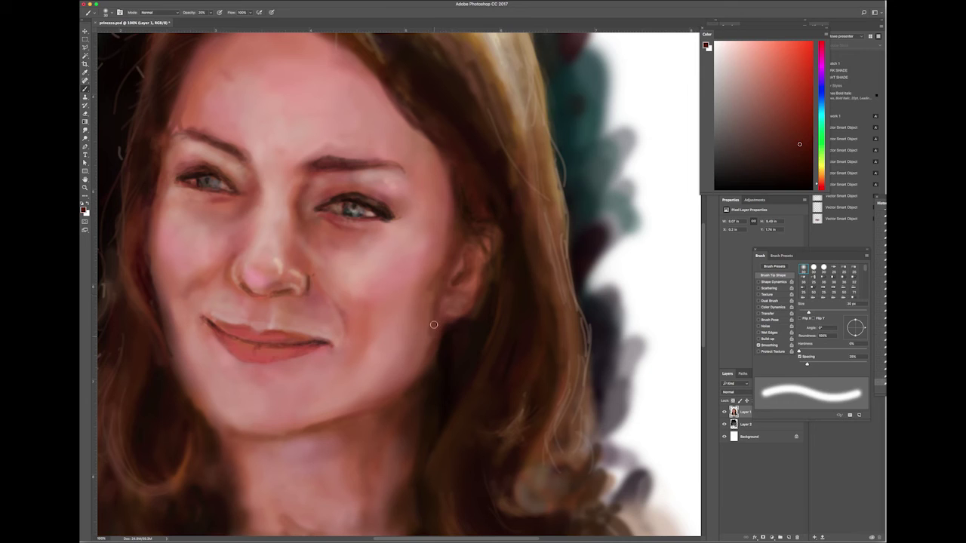
left_click(453, 280, "alt")
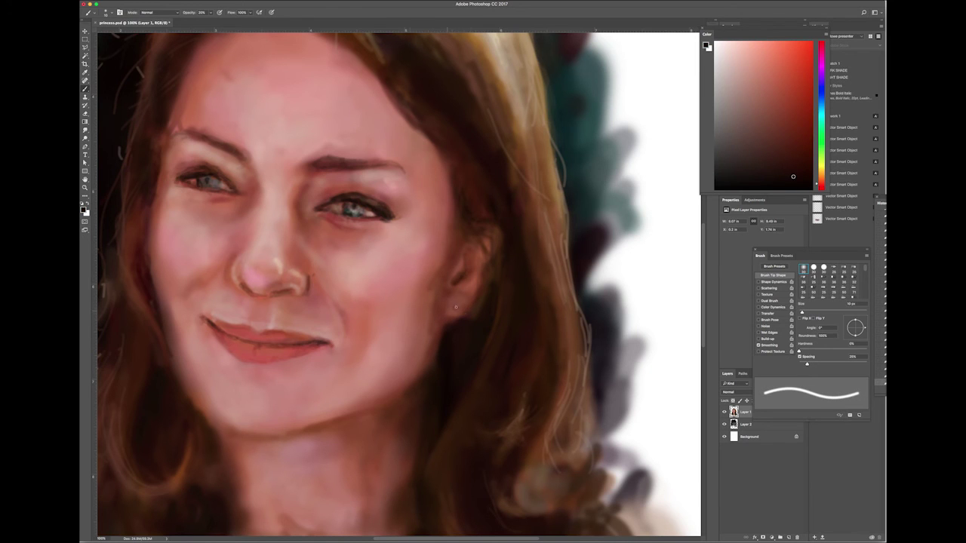
- Paint a small drop earring below the ear in golden tan, red-brown and muted blue
left_click(458, 309, "alt")
left_click_drag(459, 310, 454, 358)
left_click(453, 332, "alt")
left_click(461, 341, "alt")
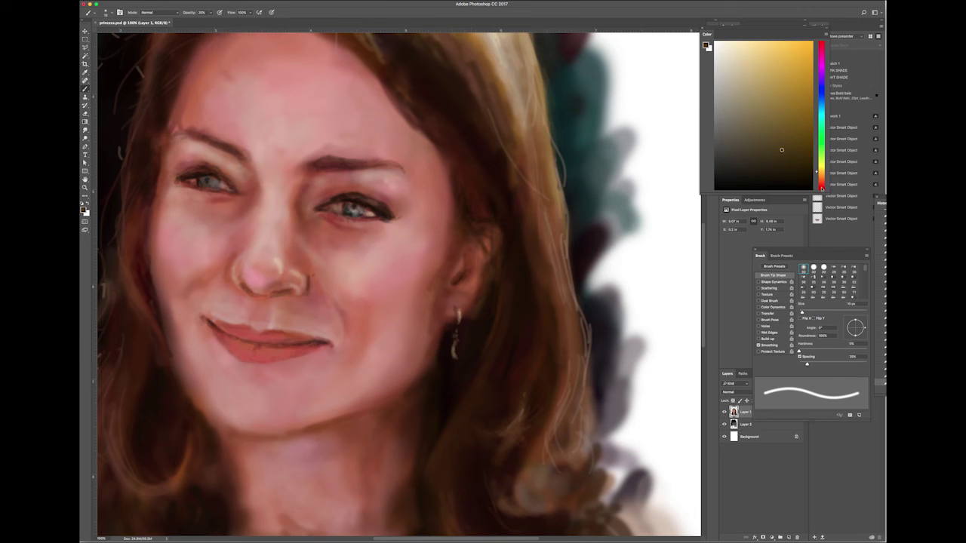
left_click(458, 351, "alt")
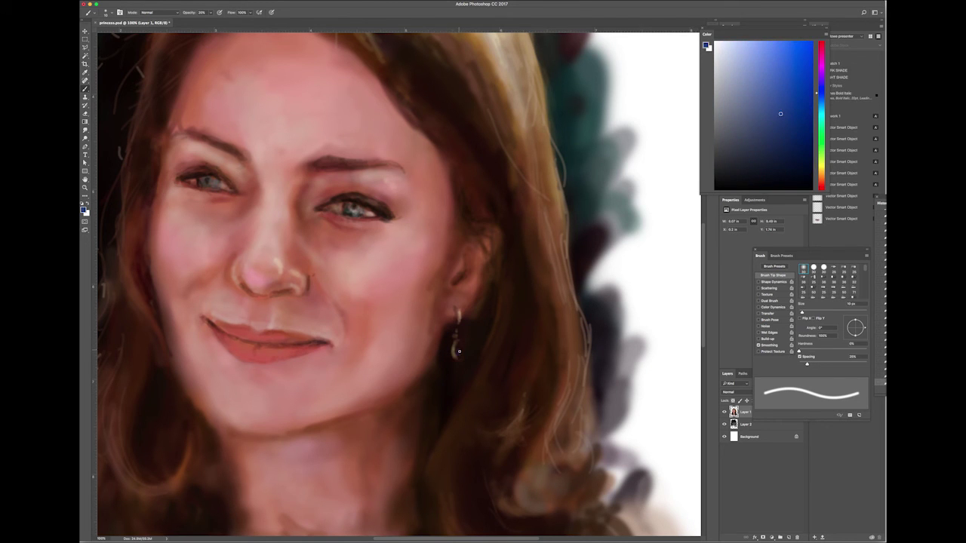
key("ctrl+minus")
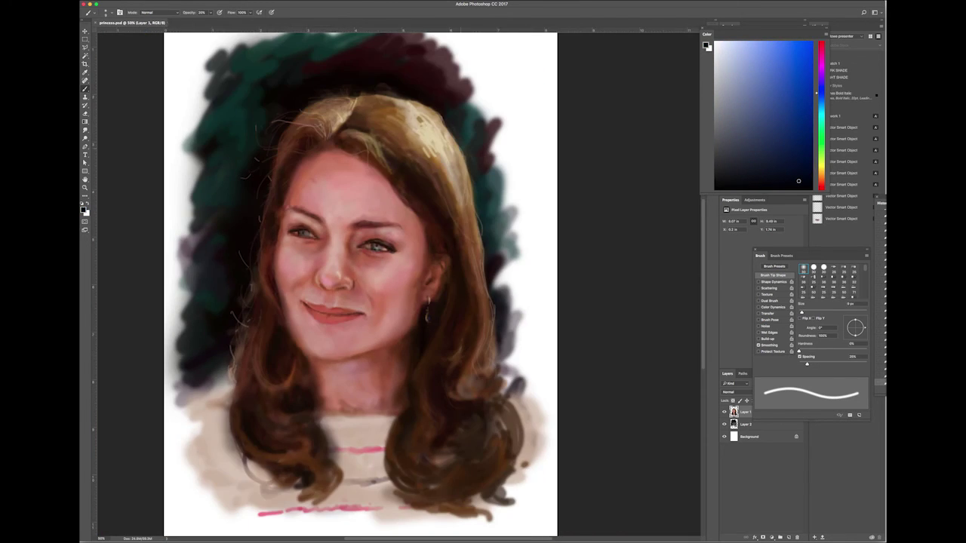
key("ctrl+plus")
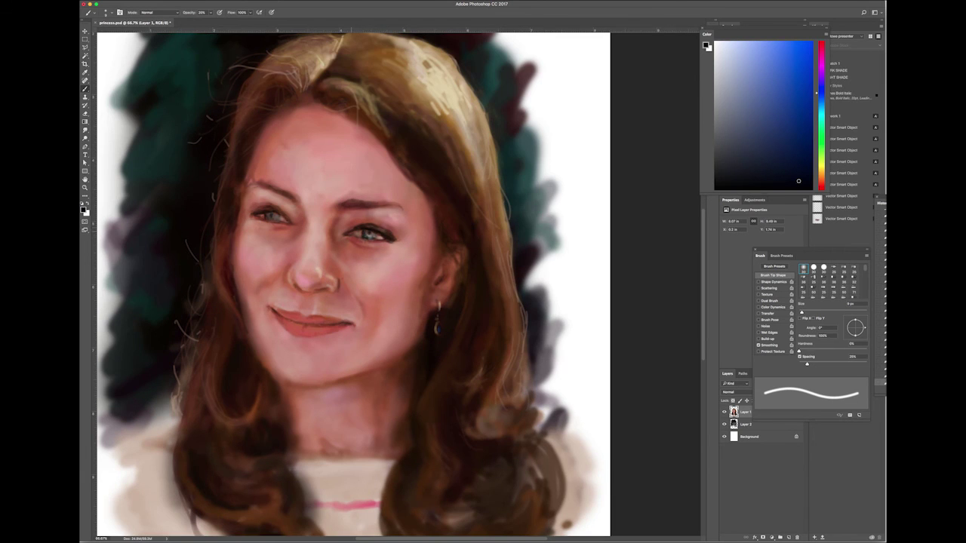
left_click(279, 216, "alt")
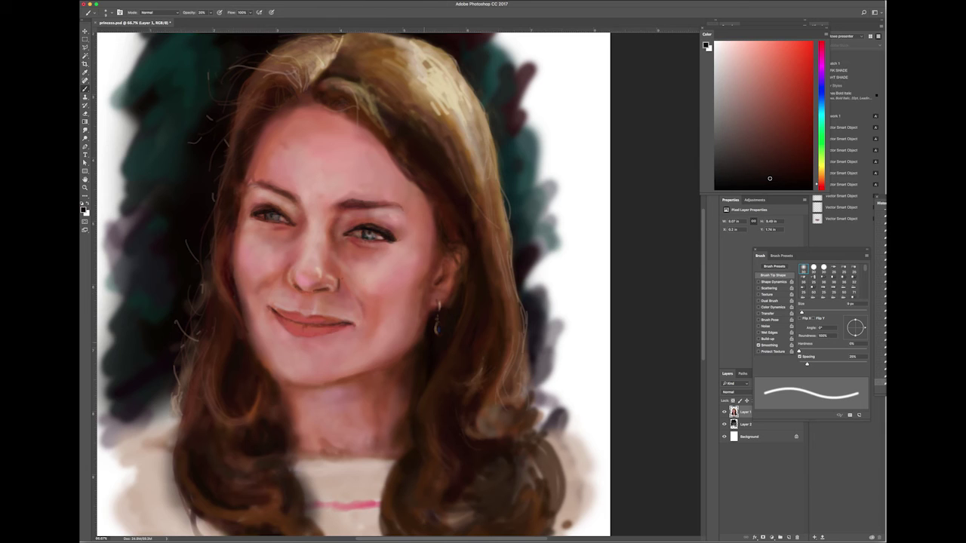
key("bracketright")
key("bracketright")
key("bracketright")
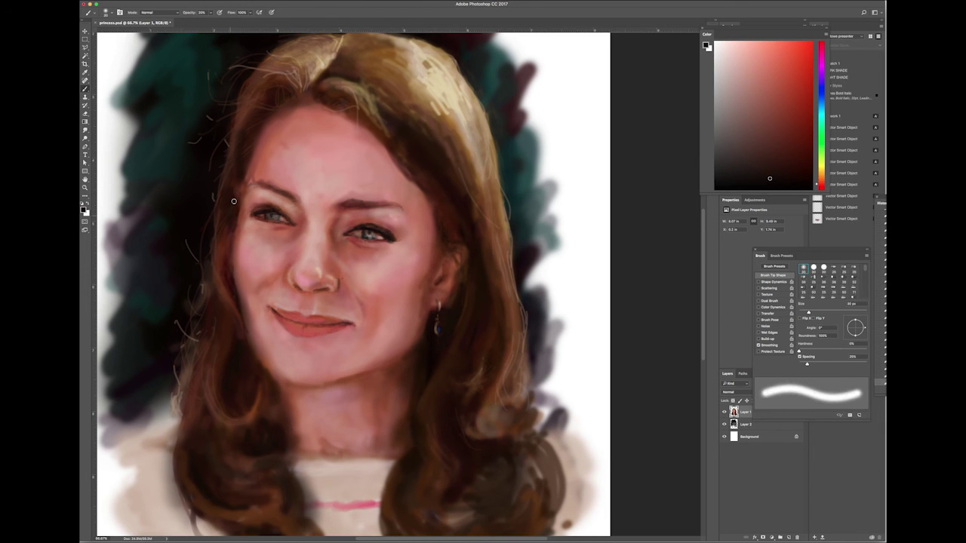
key("bracketleft")
key("bracketleft")
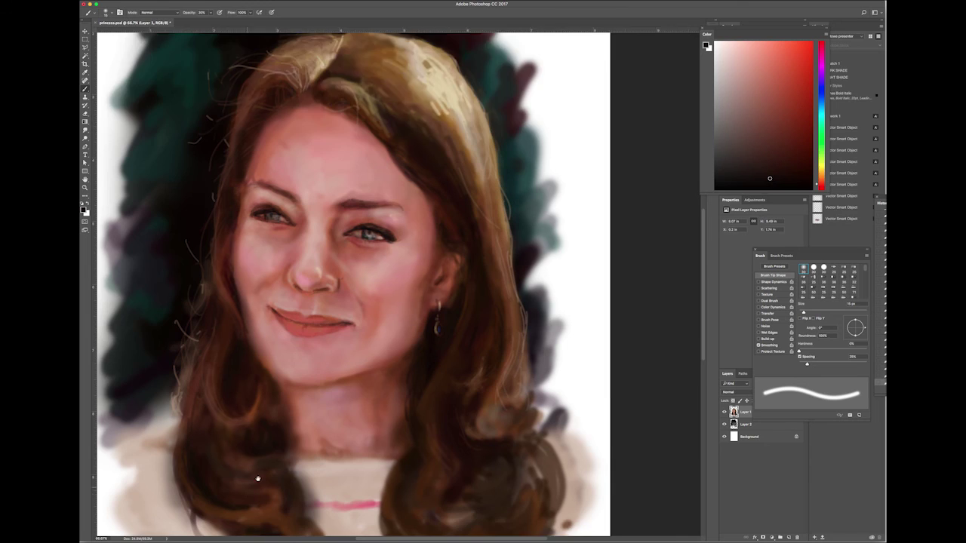
- Paint a thin dark strand on the left hair edge and dark strokes into the right hair
scroll(257, 478, "down", 3)
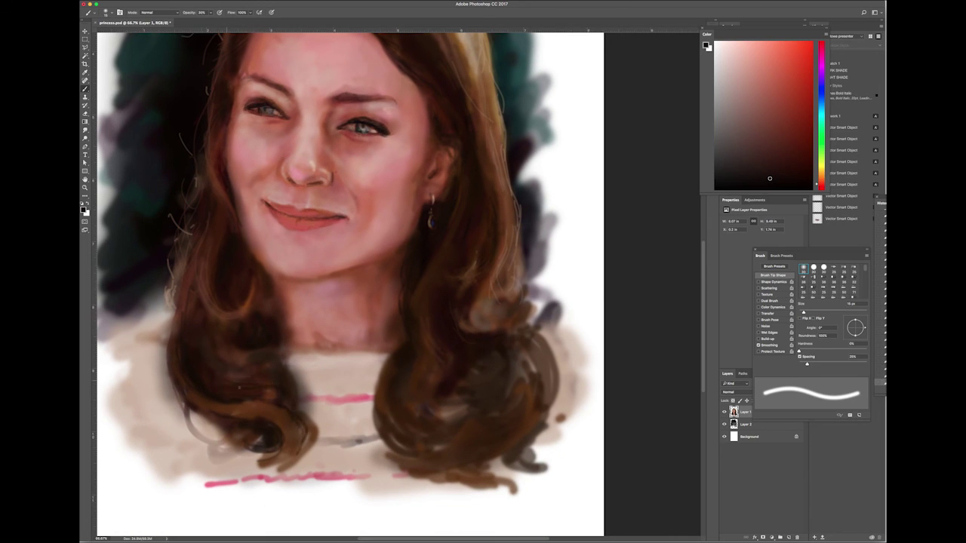
left_click_drag(188, 296, 175, 332)
left_click_drag(381, 382, 389, 453)
key("bracketright")
key("bracketright")
key("bracketright")
left_click(405, 450, "alt")
mouse_move(378, 411)
left_mouse_down()
mouse_move(386, 440)
mouse_move(513, 498)
left_mouse_up()
- At 40% opacity, paint darker brown strokes across and up the right hair curl
key("4")
left_click(382, 427, "alt")
left_click_drag(383, 428, 446, 453)
left_click_drag(381, 408, 411, 356)
mouse_move(434, 407)
left_mouse_down()
mouse_move(477, 341)
mouse_move(481, 306)
left_mouse_up()
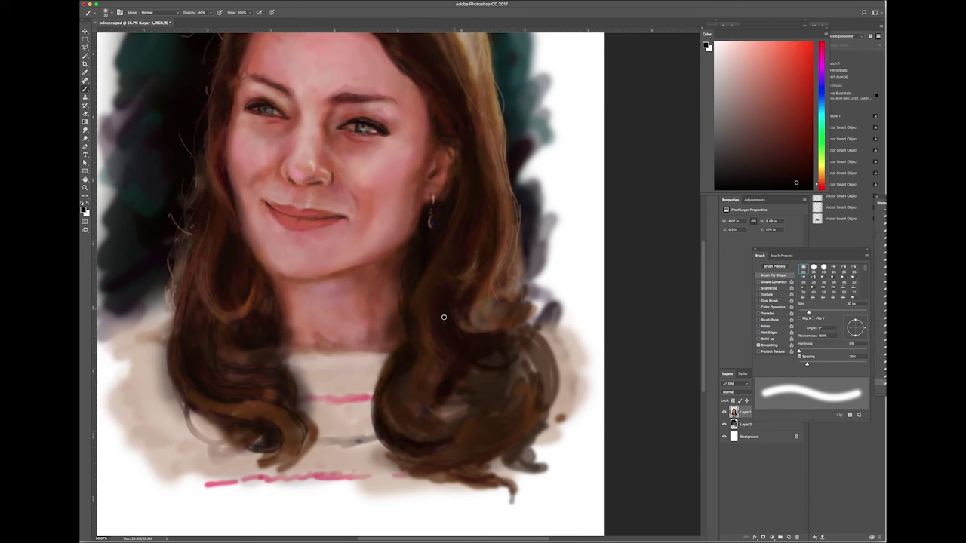
- Soften the right curl with 20% opacity, 60 px brown strokes, then refine the dark brown
key("2")
key("bracketright")
key("bracketright")
key("bracketright")
mouse_move(528, 400)
left_mouse_down()
mouse_move(540, 430)
mouse_move(517, 469)
left_mouse_up()
left_click(455, 421, "alt")
key("bracketleft")
key("bracketleft")
key("bracketleft")
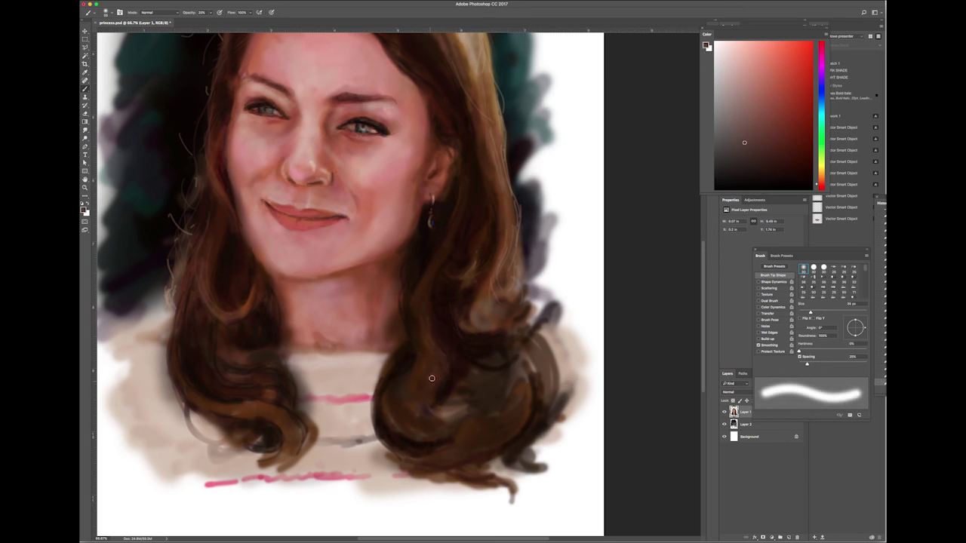
left_click(396, 420, "alt")
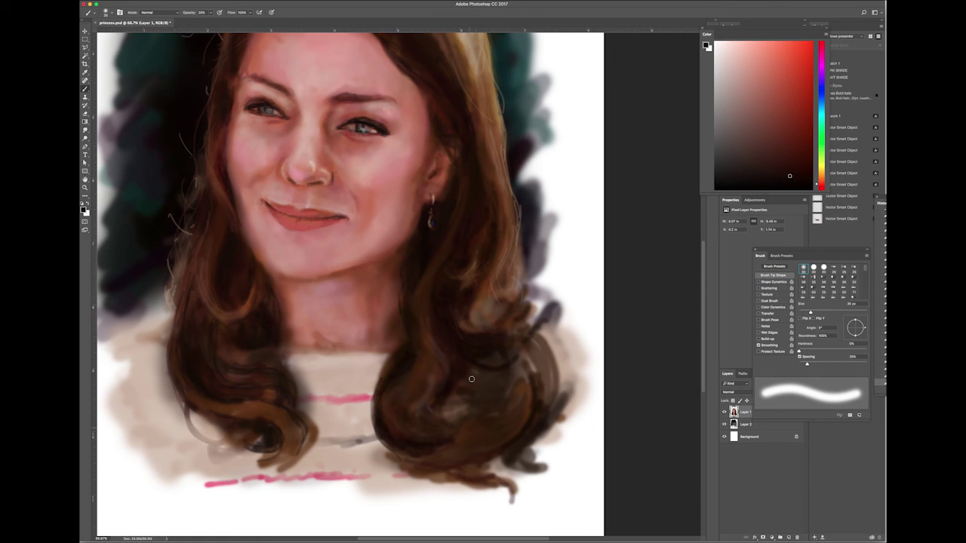
left_click(463, 409, "alt")
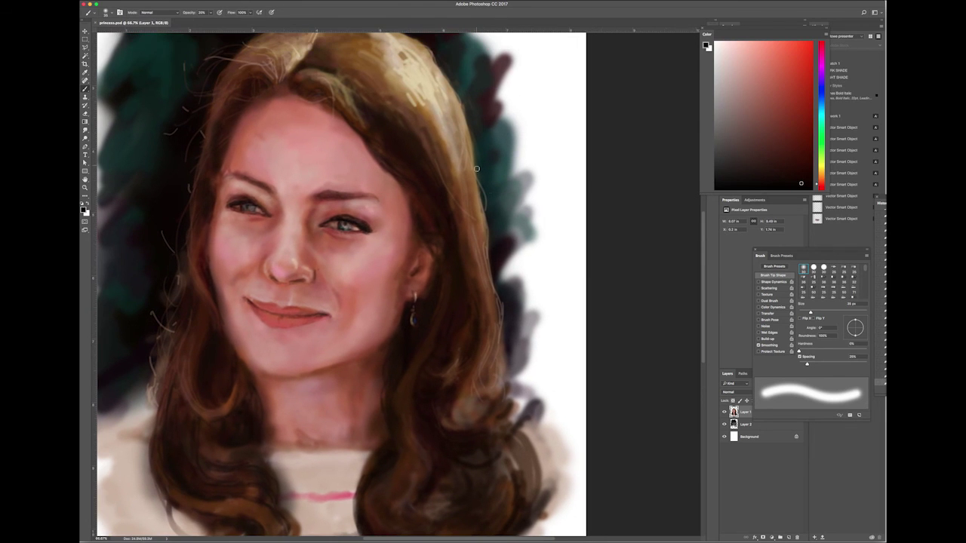
- Paint thin light beige highlight strands near the crown and down the right side of the hair
left_click(387, 105, "alt")
key("bracketleft")
key("bracketleft")
key("bracketleft")
left_click_drag(389, 113, 349, 69)
left_click_drag(436, 167, 422, 125)
left_click(445, 151, "alt")
left_click_drag(468, 189, 459, 246)
left_click_drag(489, 138, 473, 179)
left_click_drag(488, 240, 504, 341)
left_click(509, 167, "alt")
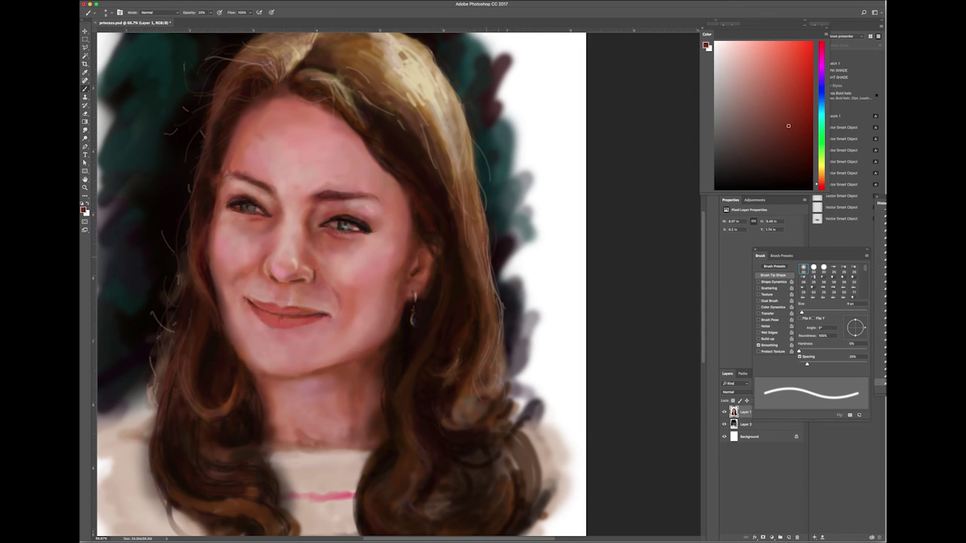
- Paint short warm reddish strokes and dabs into the upper hair near the crown
left_click(754, 122)
left_click_drag(434, 98, 455, 197)
left_click(761, 143)
left_click(747, 116)
left_click(738, 69)
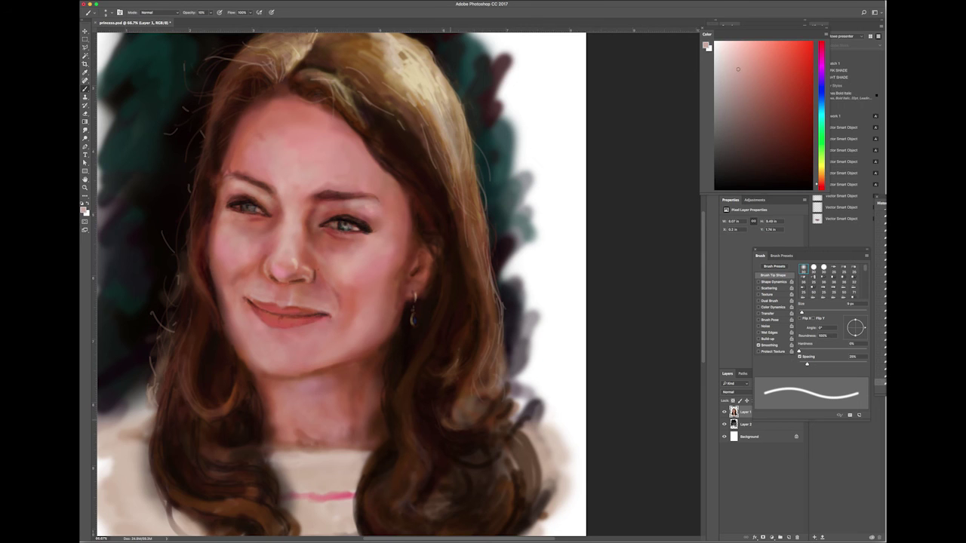
scroll(420, 453, "down", 3)
key("bracketright")
key("bracketright")
key("shift+comma")
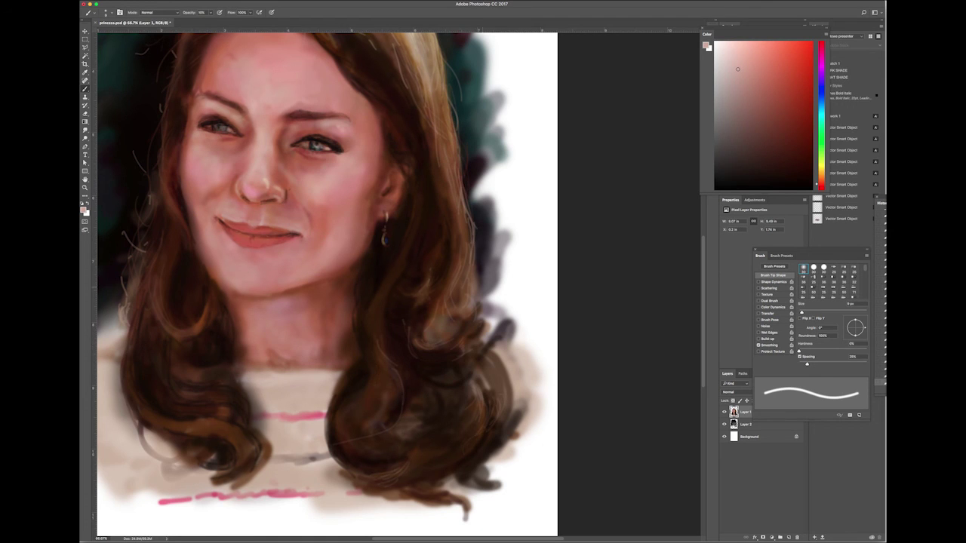
- Lighten the neckline with light pink using a soft round 30 px brush
left_click(723, 56)
key("period")
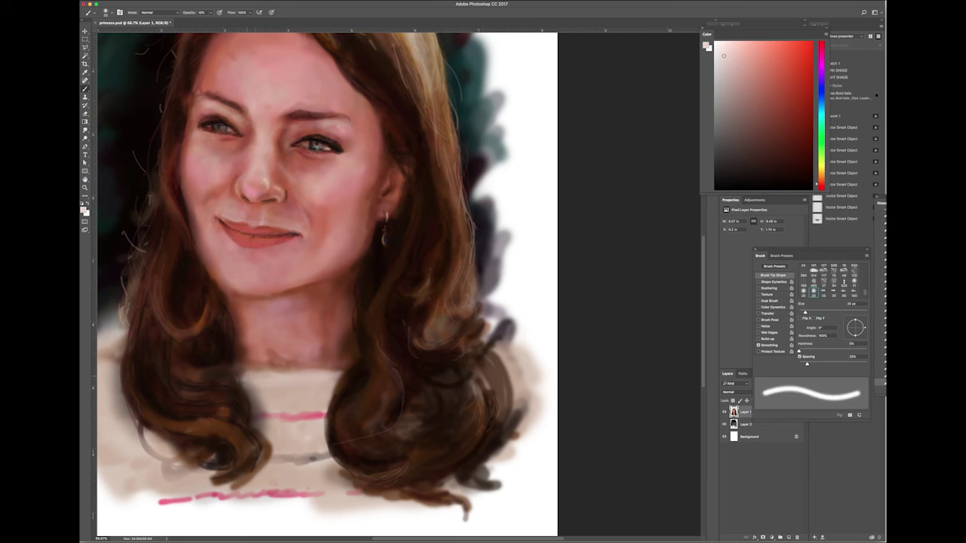
left_click_drag(332, 384, 278, 385)
- Repaint the stripe in dark magenta-red and add a dark grey stripe across the top
left_click(279, 392, "alt")
left_click_drag(320, 415, 255, 416)
left_click(305, 458, "alt")
left_click_drag(270, 459, 299, 462)
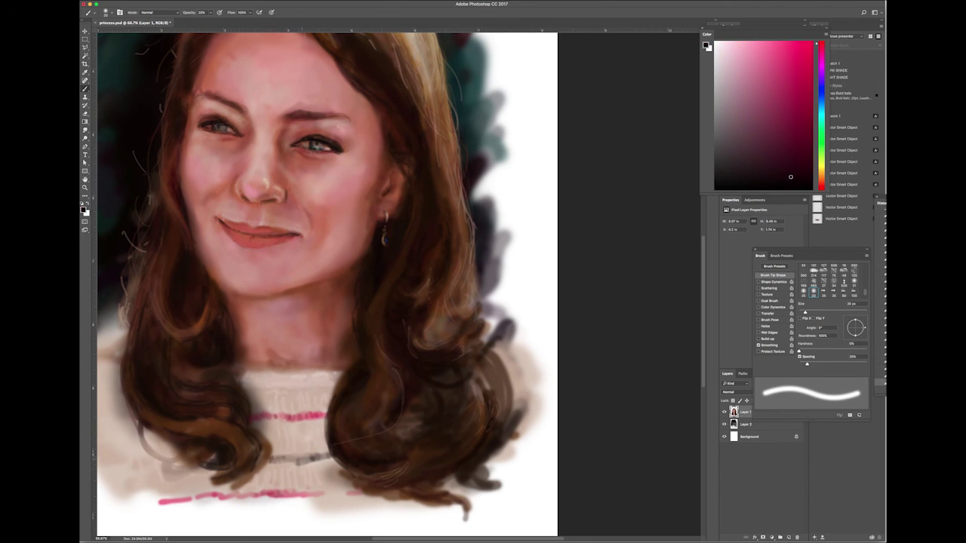
left_click(265, 416, "alt")
key("ctrl+minus")
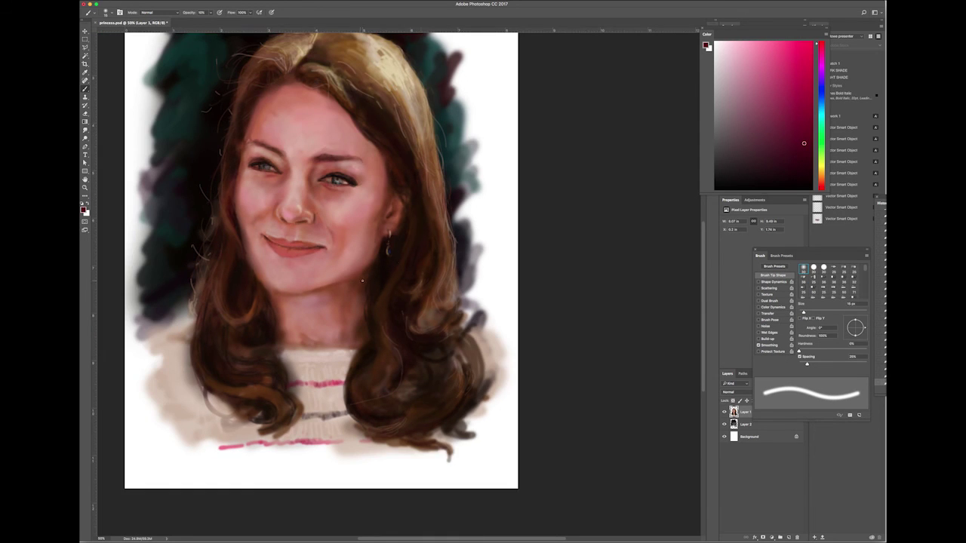
- Brighten the hair right of the parting with 20% opacity highlights sampled from the hair
left_click_drag(345, 292, 401, 345)
left_click(355, 174, "alt")
key("bracketleft")
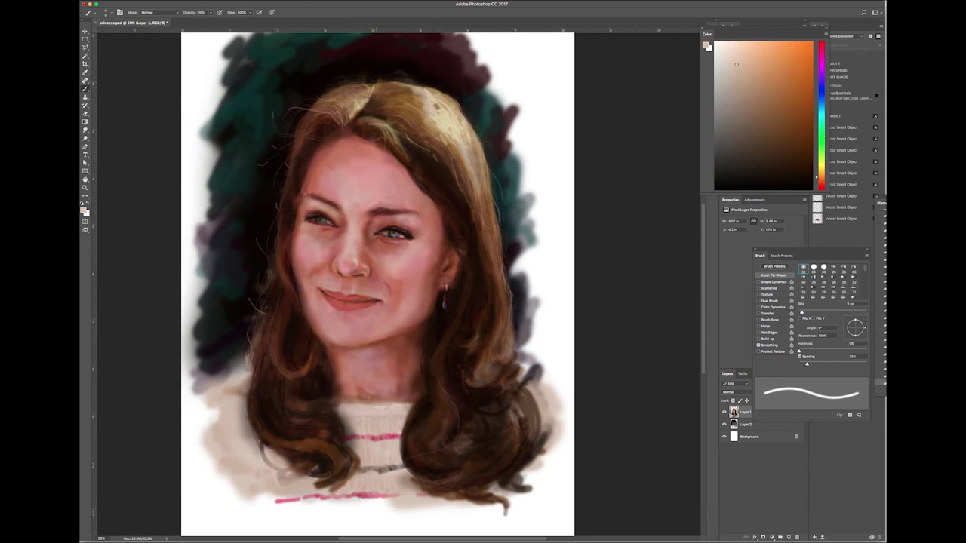
key("2")
left_click(226, 423, "alt")
left_click(441, 91, "alt")
key("bracketright")
key("bracketright")
key("bracketright")
left_click(439, 115, "alt")
left_click(440, 125, "alt")
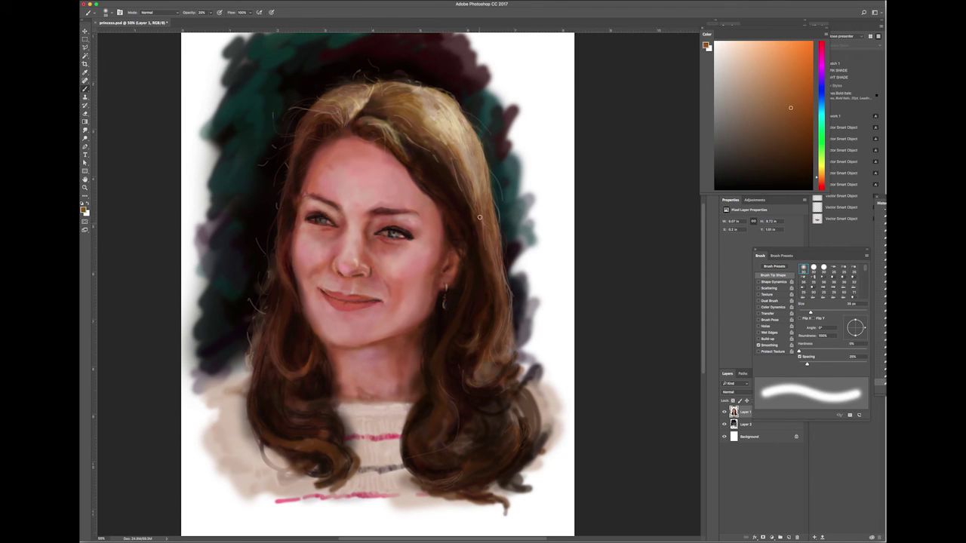
left_click(410, 93, "alt")
left_click_drag(424, 100, 391, 130)
- Sign the lower left of the painting in dark brown on Layer 2 with a soft 45 px brush
left_click(382, 88, "alt")
key("bracketleft")
key("bracketleft")
key("bracketleft")
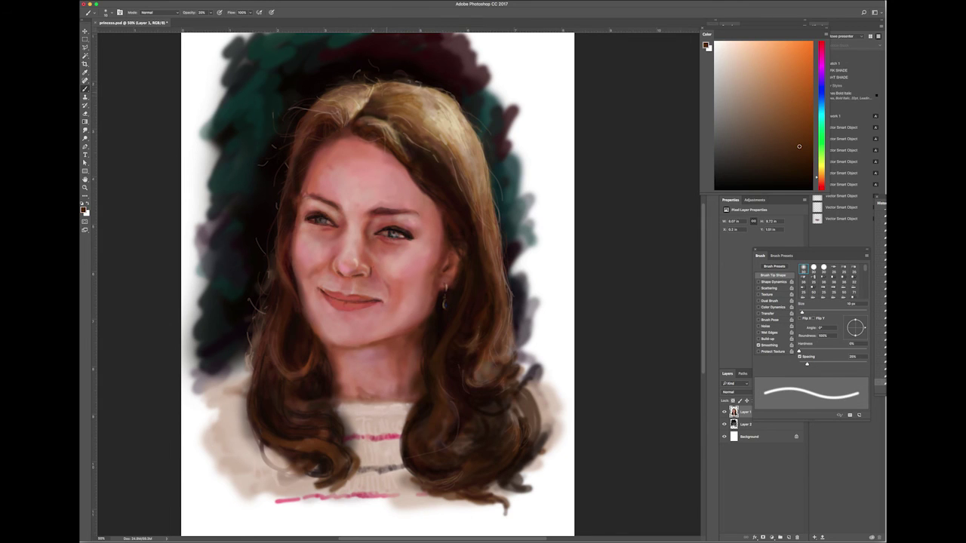
left_click_drag(769, 141, 796, 175)
left_click(813, 291)
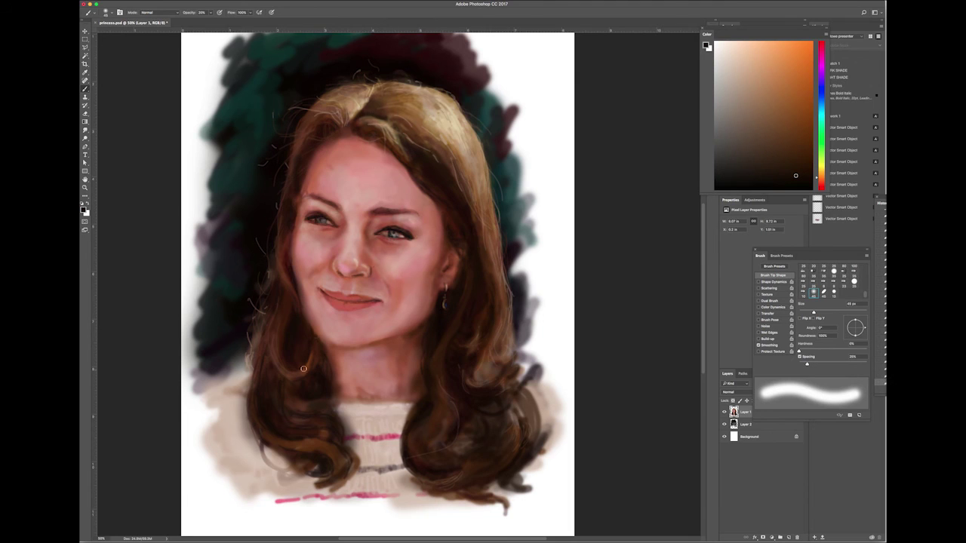
left_click(767, 426)
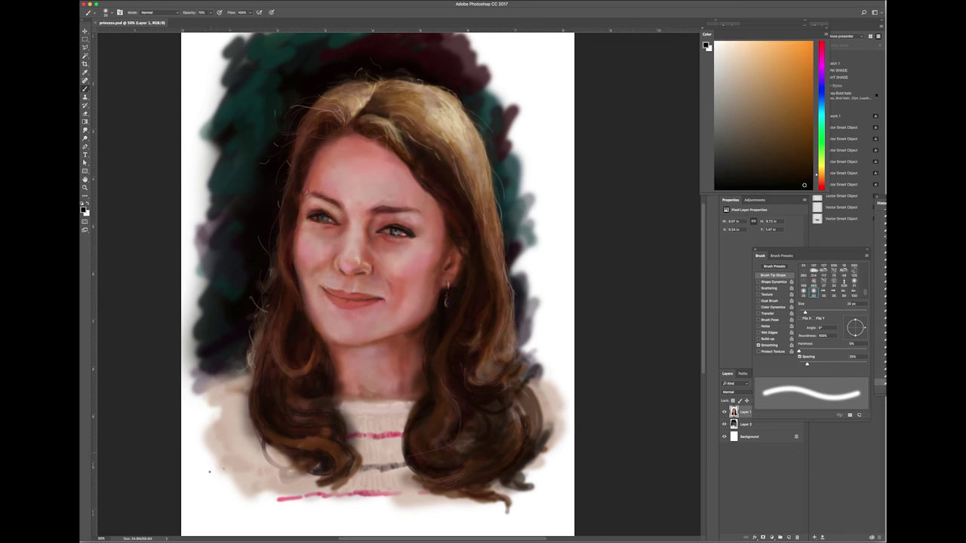
left_click_drag(209, 472, 274, 436)
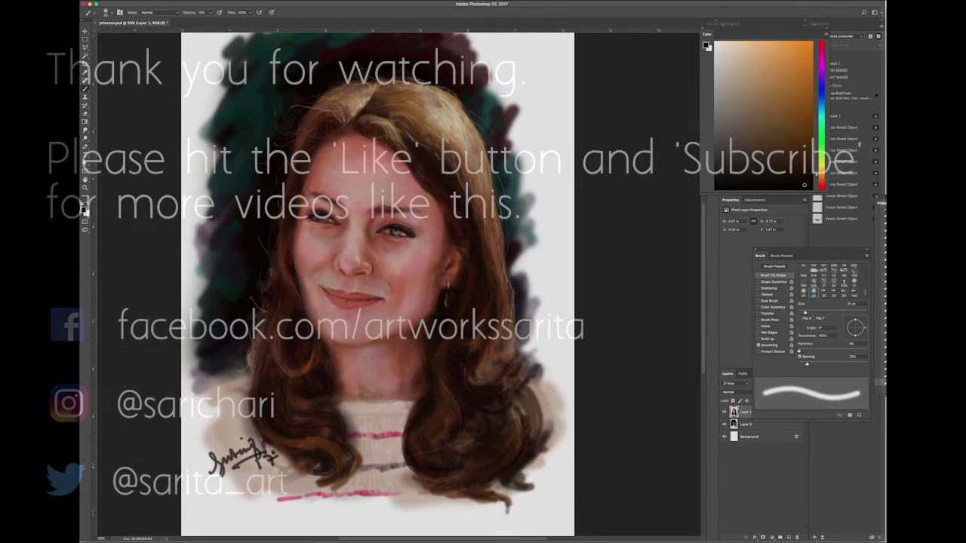